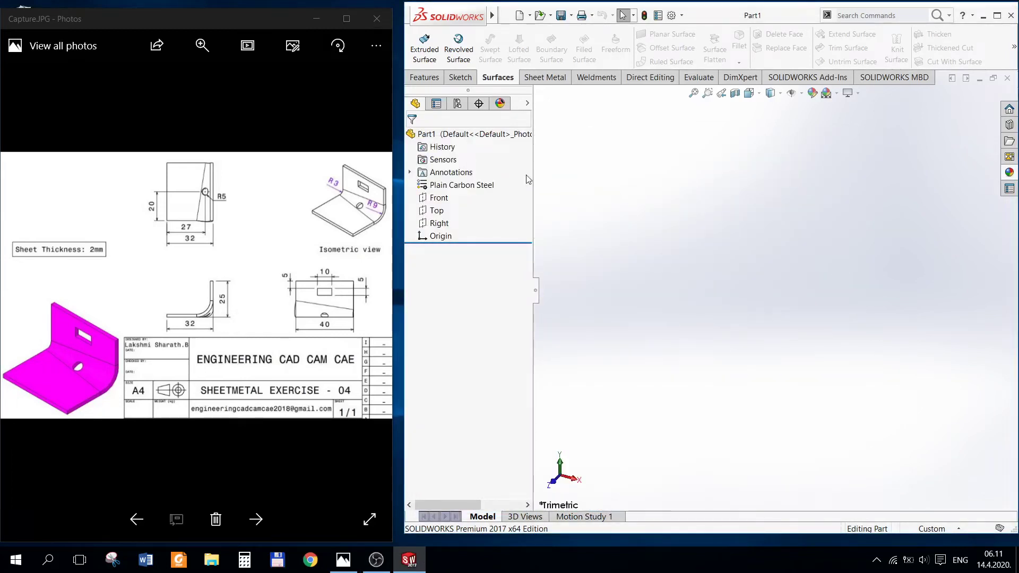
Start a new sketch on the Right plane.
{"action": "left_click", "coordinate": [439, 223]}
{"action": "left_click", "coordinate": [460, 76]}
{"action": "left_click", "coordinate": [421, 40]}
Draw a horizontal line left of the origin and a vertical line rising from it.
{"action": "left_click", "coordinate": [503, 34]}
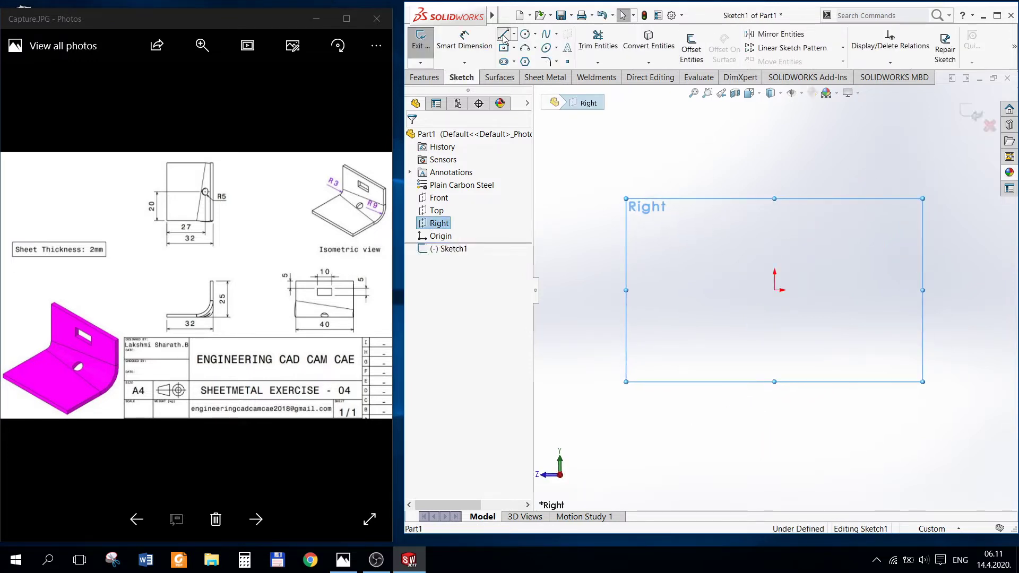
{"action": "left_click", "coordinate": [774, 290]}
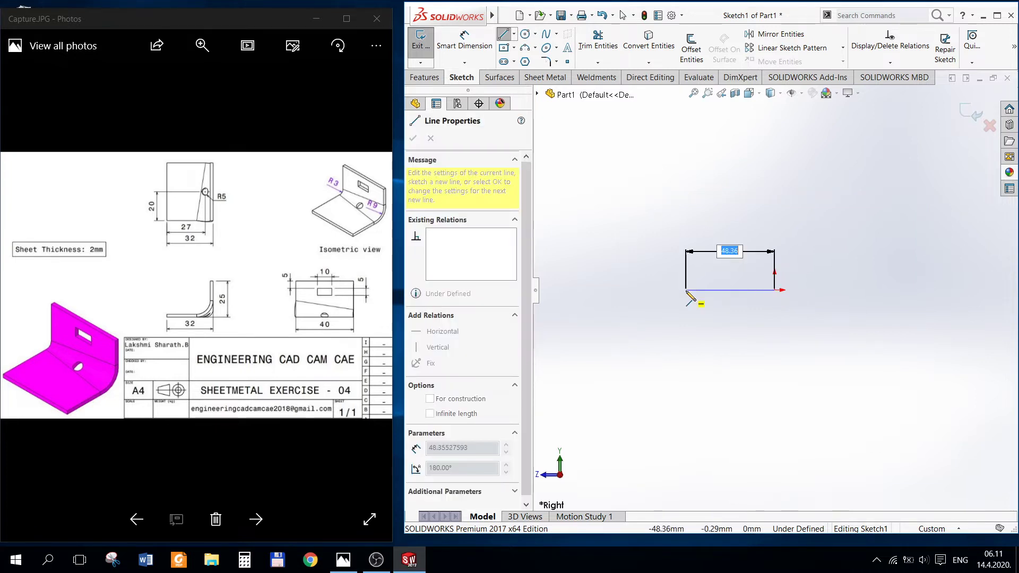
{"action": "left_click", "coordinate": [686, 290]}
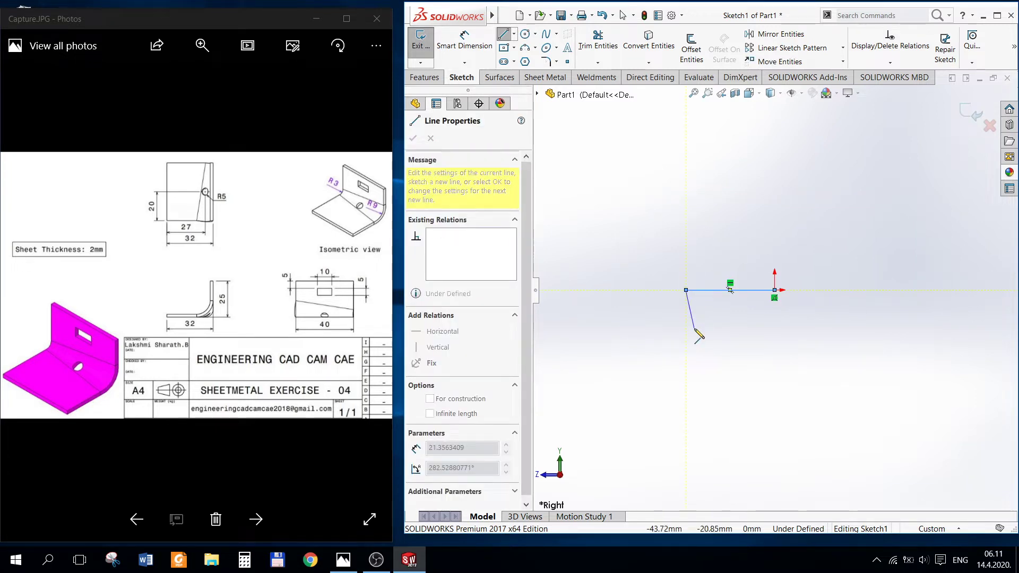
{"action": "key", "text": "Escape"}
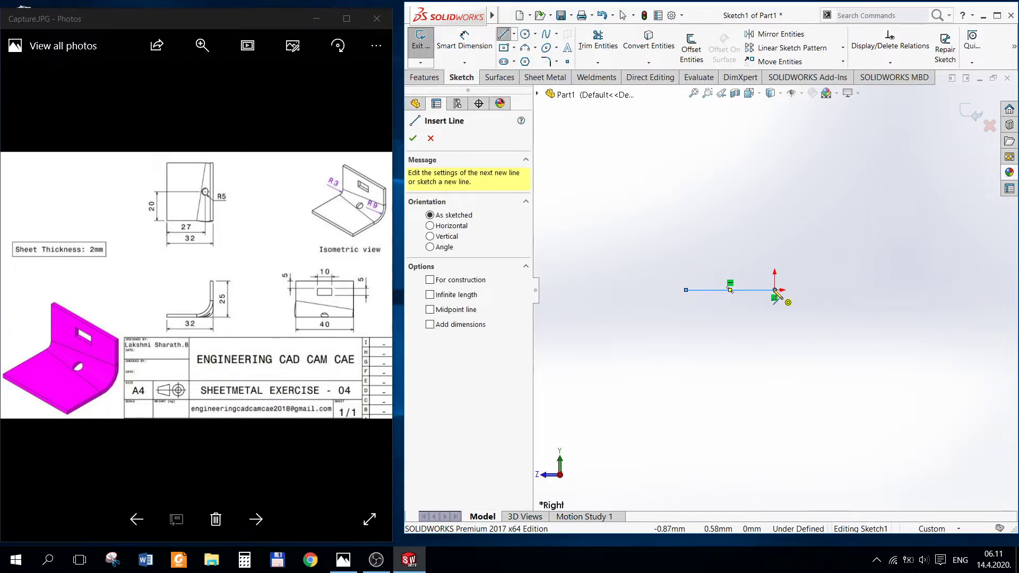
{"action": "left_click", "coordinate": [732, 289]}
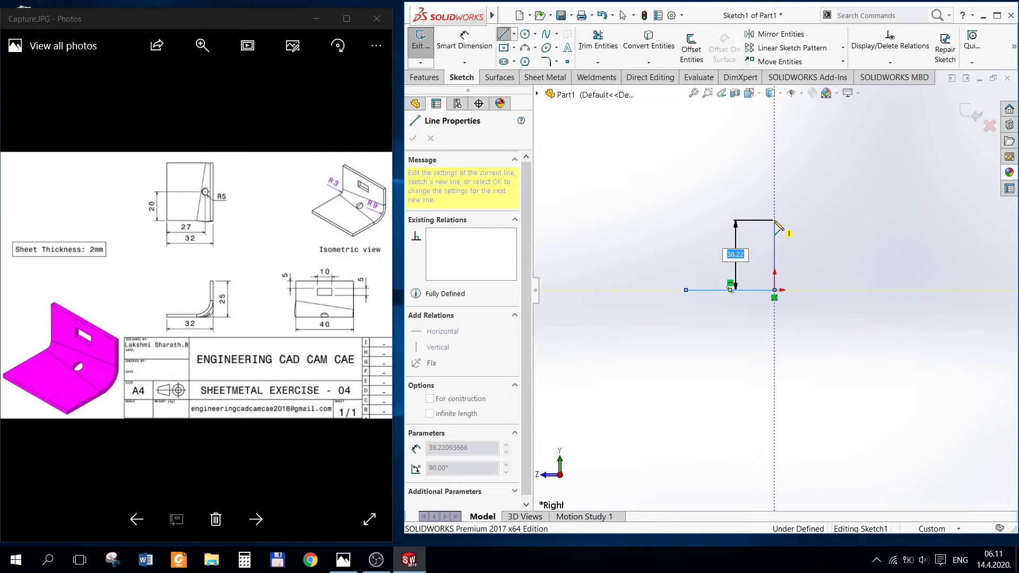
{"action": "left_click", "coordinate": [774, 220]}
{"action": "key", "text": "Escape"}
Dimension the L profile's horizontal leg to 30 mm and vertical leg to 23 mm.
{"action": "left_click", "coordinate": [479, 40]}
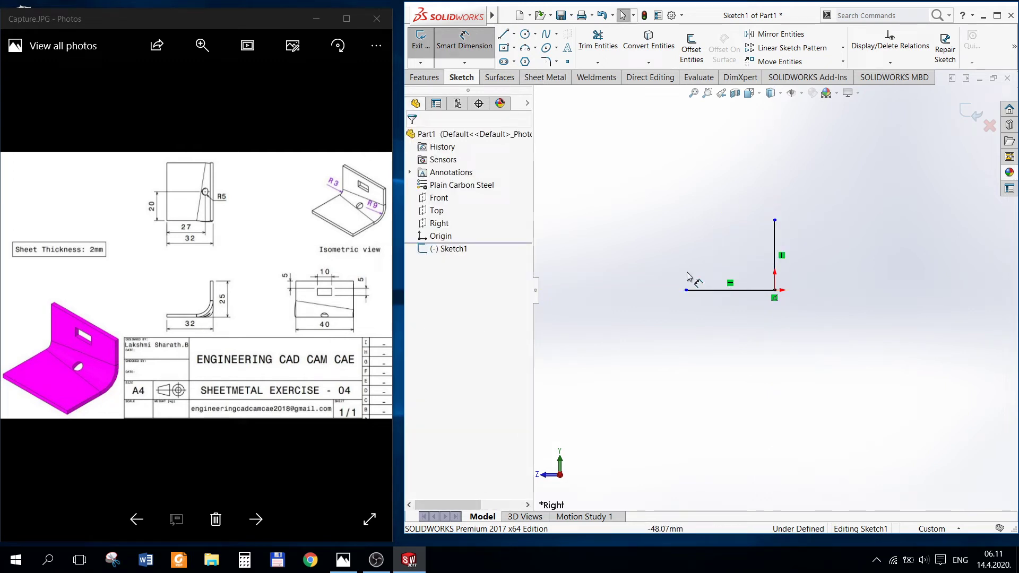
{"action": "left_click", "coordinate": [722, 292]}
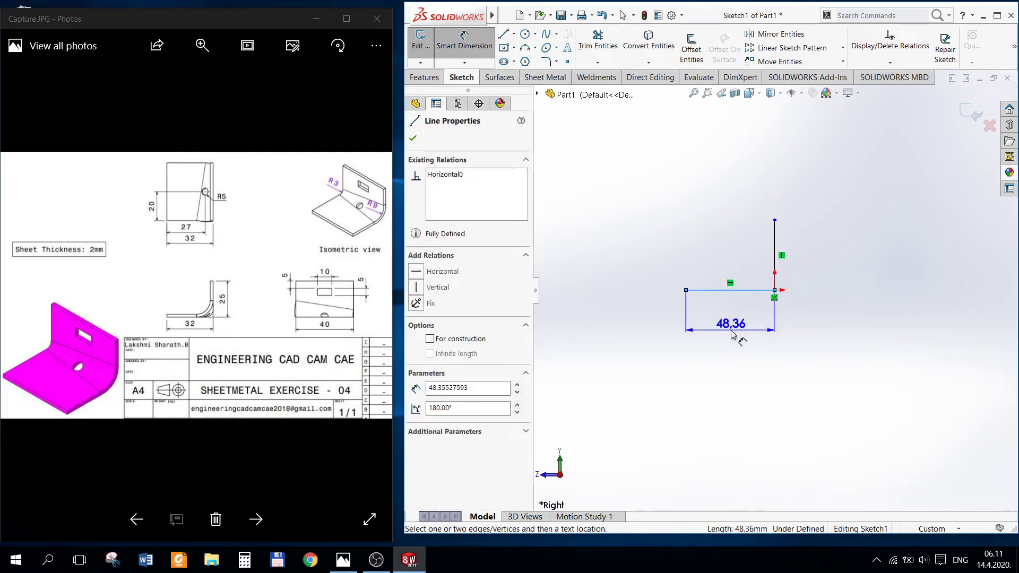
{"action": "left_click", "coordinate": [732, 333]}
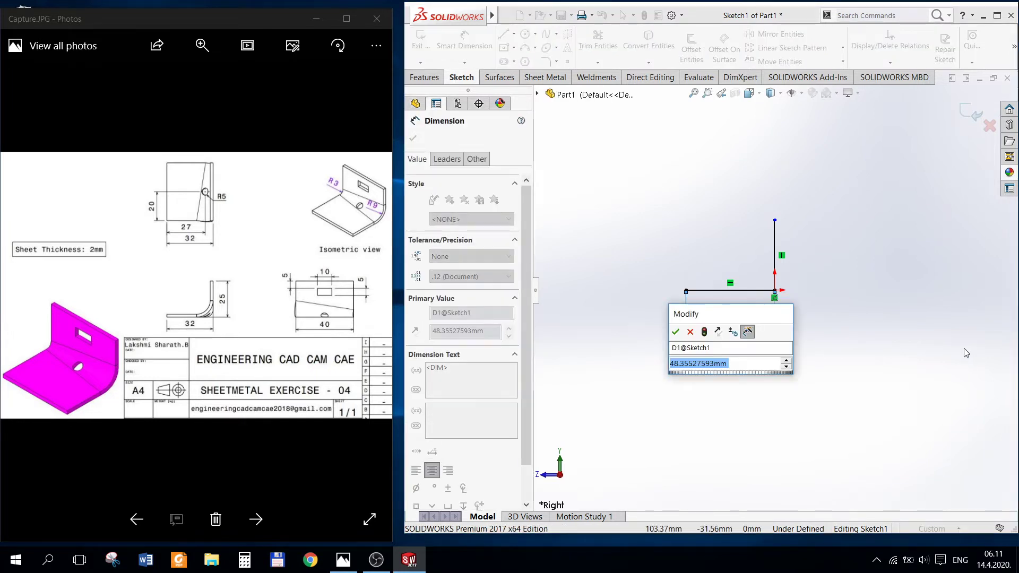
{"action": "type", "text": "30"}
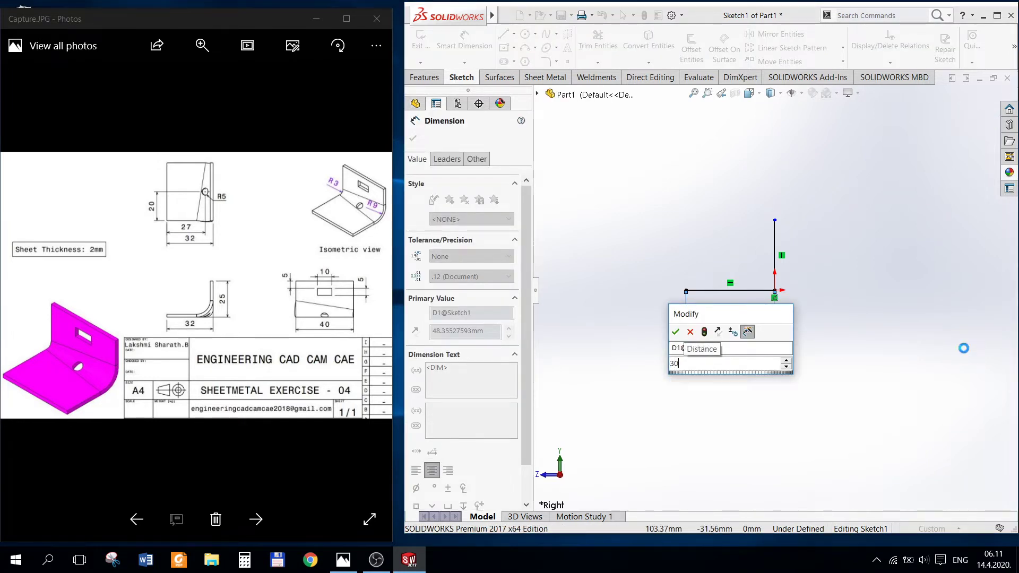
{"action": "key", "text": "Return"}
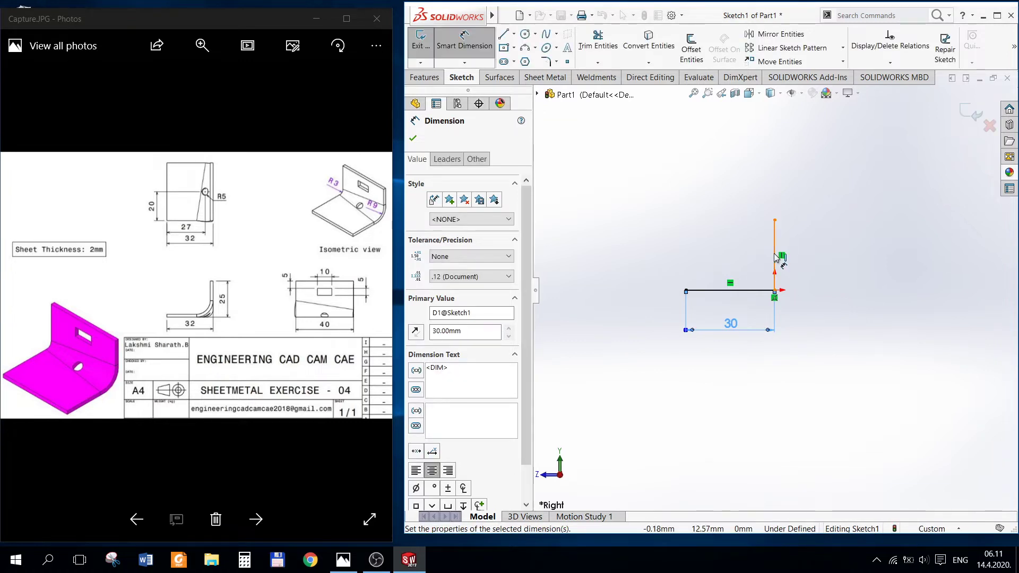
{"action": "left_click", "coordinate": [775, 257]}
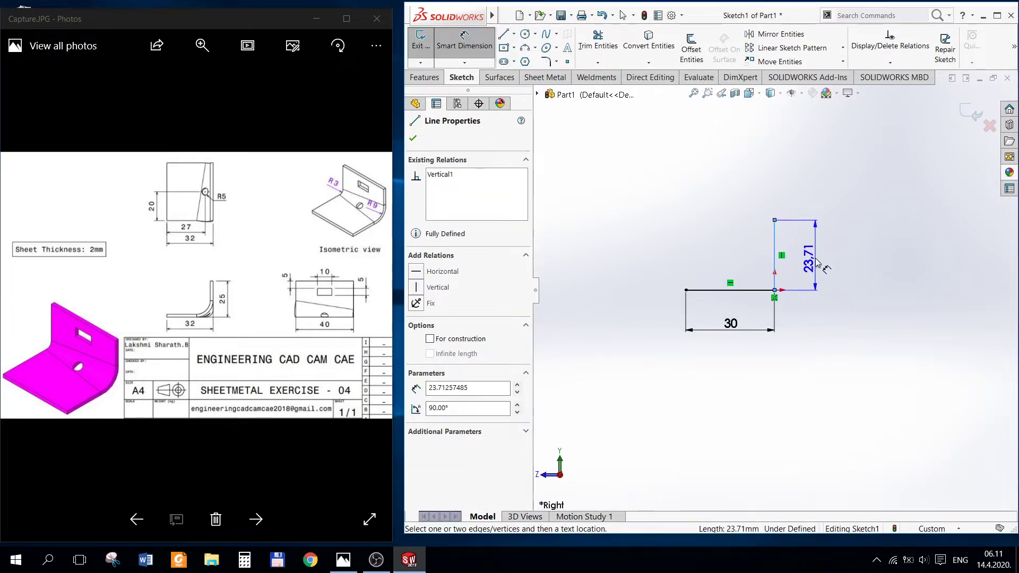
{"action": "left_click", "coordinate": [817, 264]}
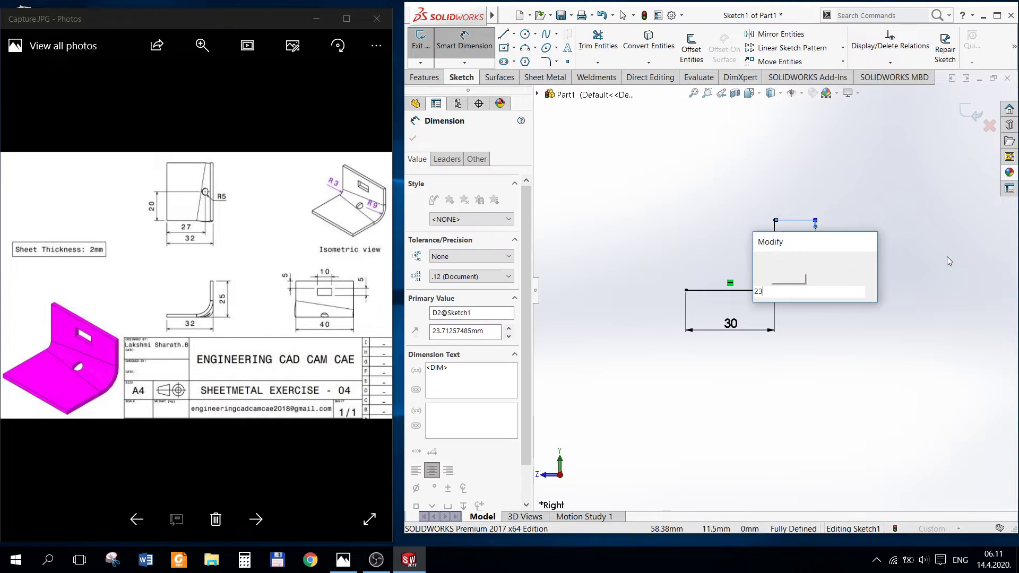
{"action": "type", "text": "23"}
{"action": "key", "text": "Return"}
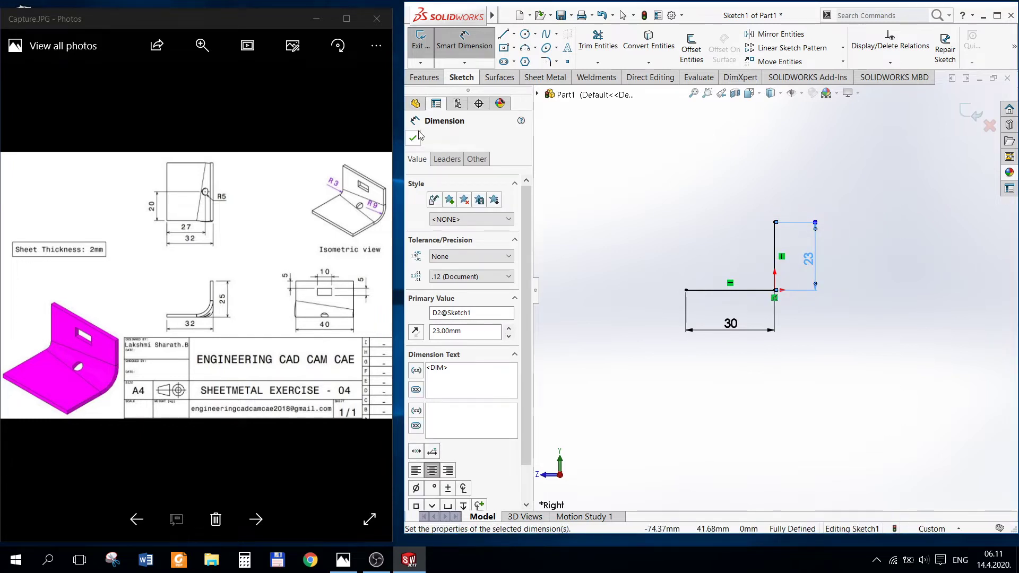
{"action": "left_click", "coordinate": [413, 138]}
{"action": "key", "text": "Escape"}
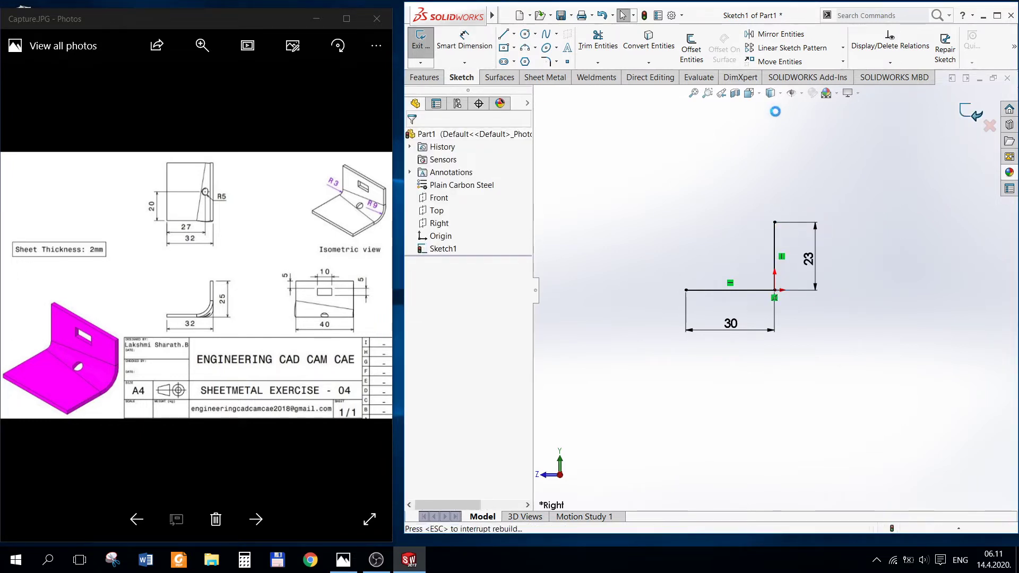
Exit Sketch1 and switch the view to Isometric.
{"action": "key", "text": "ctrl+b"}
{"action": "left_click", "coordinate": [759, 96]}
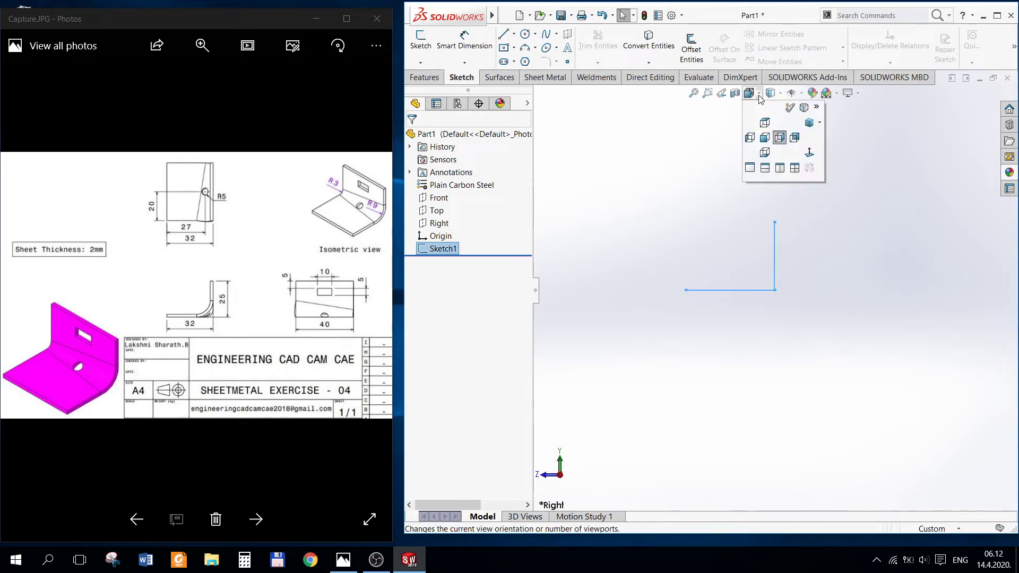
{"action": "left_click", "coordinate": [819, 122]}
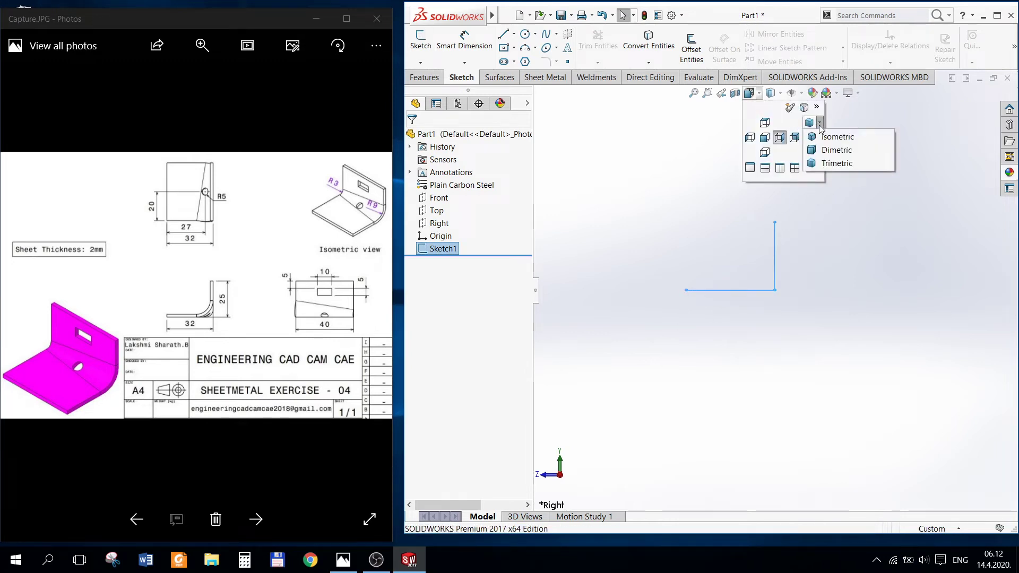
{"action": "left_click", "coordinate": [824, 137]}
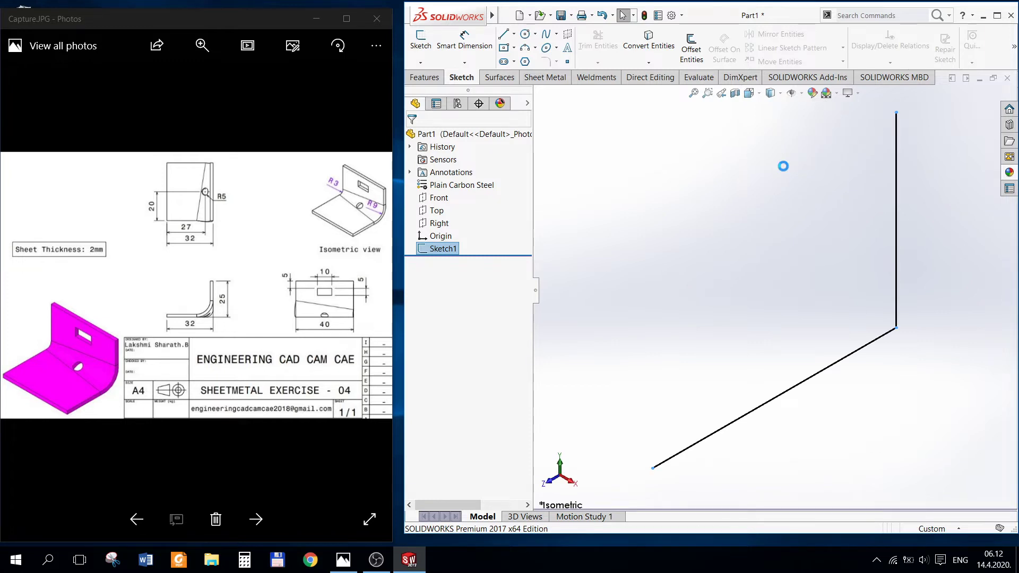
{"action": "left_click", "coordinate": [491, 78]}
Extrude the L sketch 40 mm deep as a surface (Surface-Extrude1).
{"action": "left_click", "coordinate": [425, 46]}
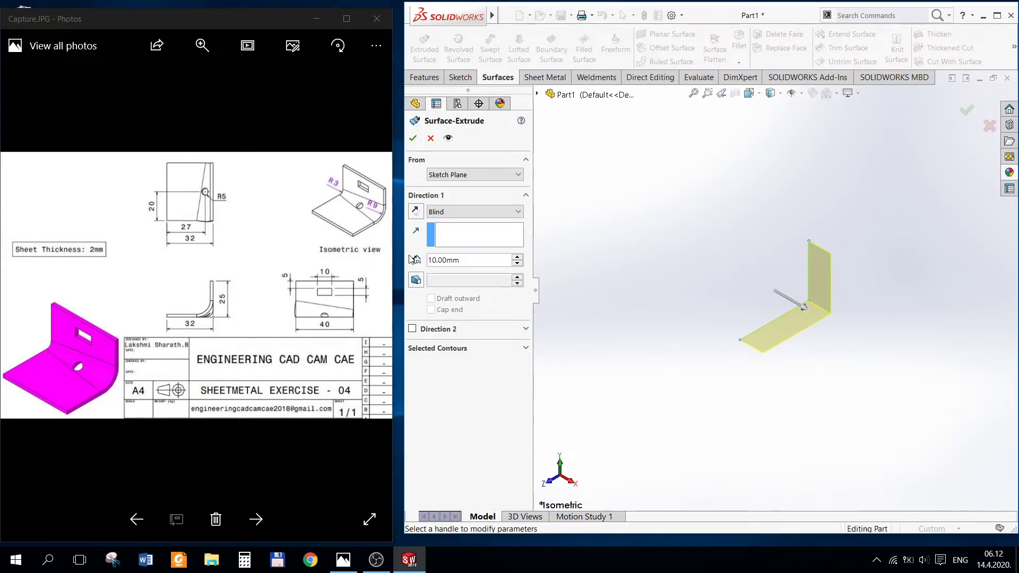
{"action": "double_click", "coordinate": [460, 261]}
{"action": "type", "text": "40"}
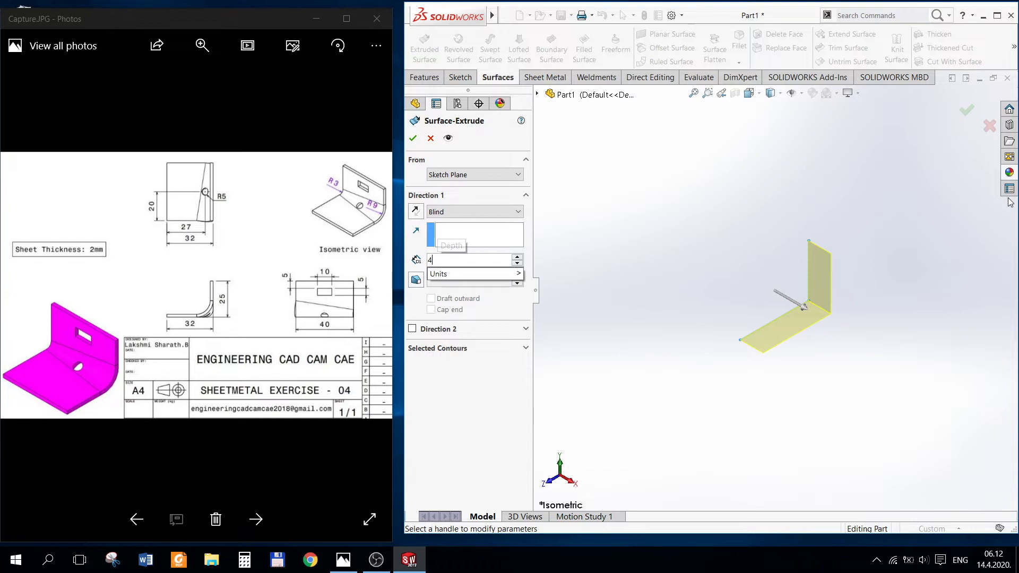
{"action": "key", "text": "Return"}
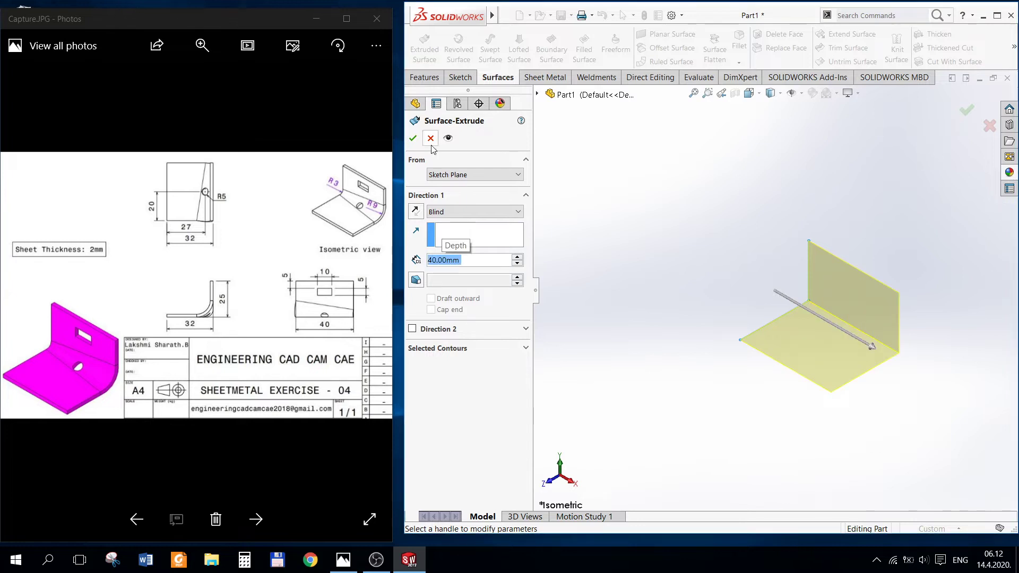
{"action": "left_click", "coordinate": [412, 138]}
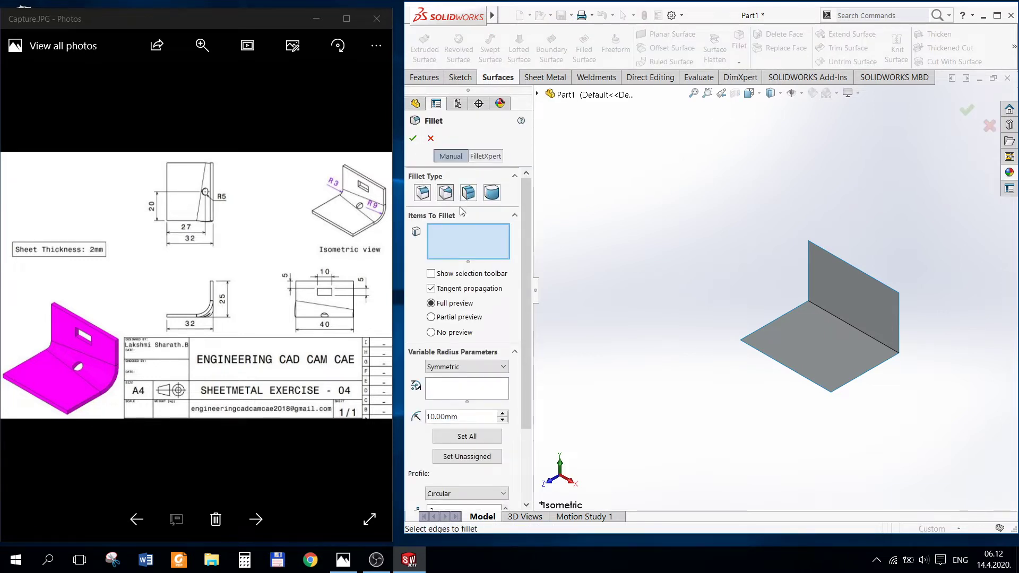
Variable-fillet the bend edge from 3 mm to 9 mm radius with a straight transition.
{"action": "left_click", "coordinate": [821, 318]}
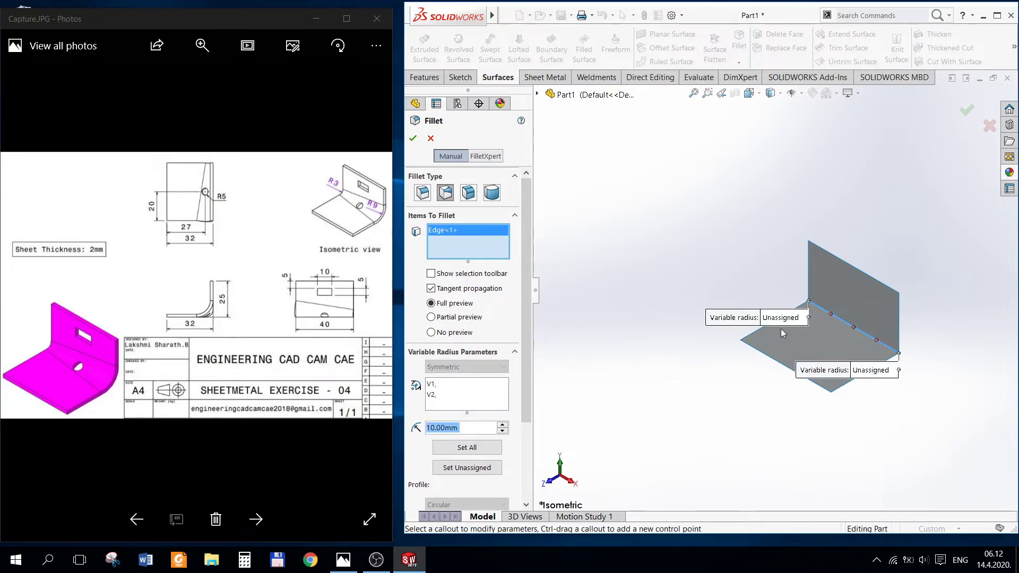
{"action": "scroll", "coordinate": [524, 379], "scroll_direction": "down", "scroll_amount": 3}
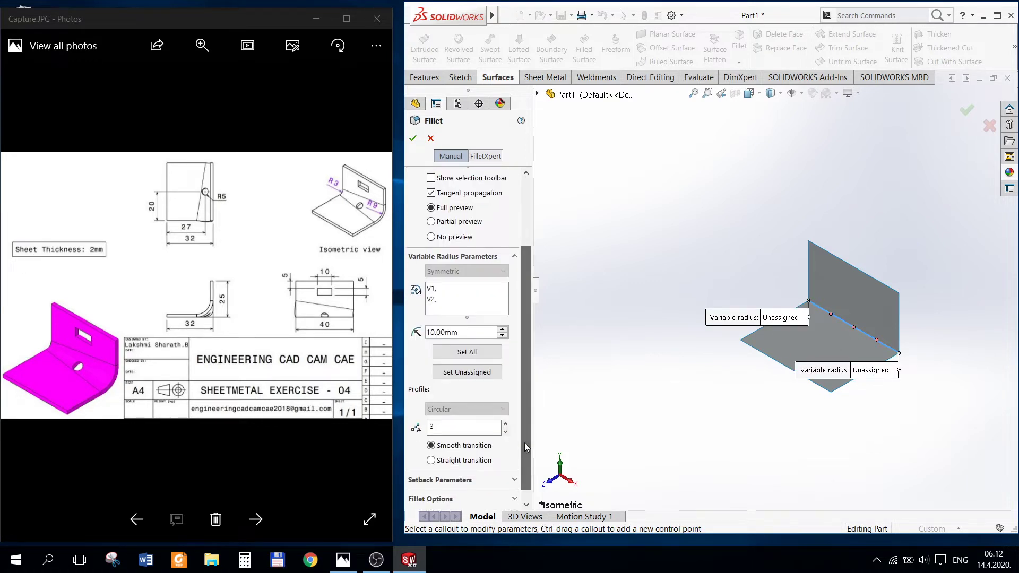
{"action": "left_click", "coordinate": [506, 432]}
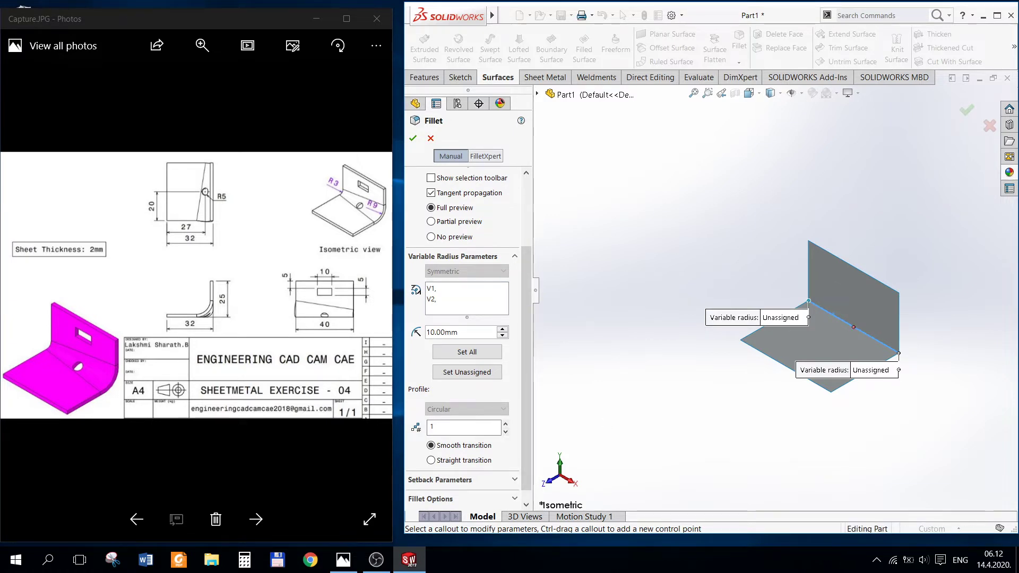
{"action": "left_click", "coordinate": [780, 318]}
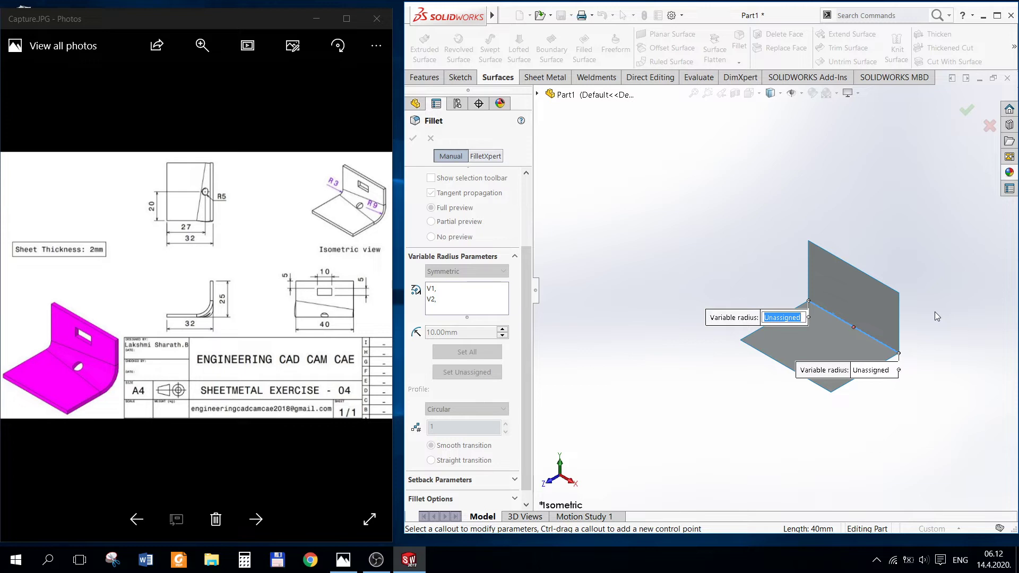
{"action": "type", "text": "3"}
{"action": "key", "text": "Return"}
{"action": "left_click", "coordinate": [874, 371]}
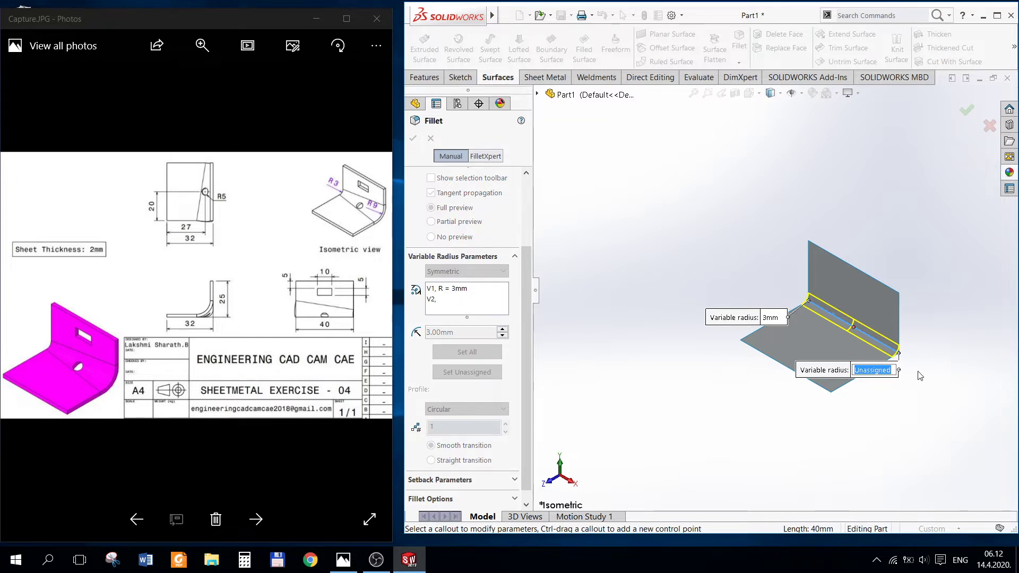
{"action": "type", "text": "9"}
{"action": "key", "text": "Return"}
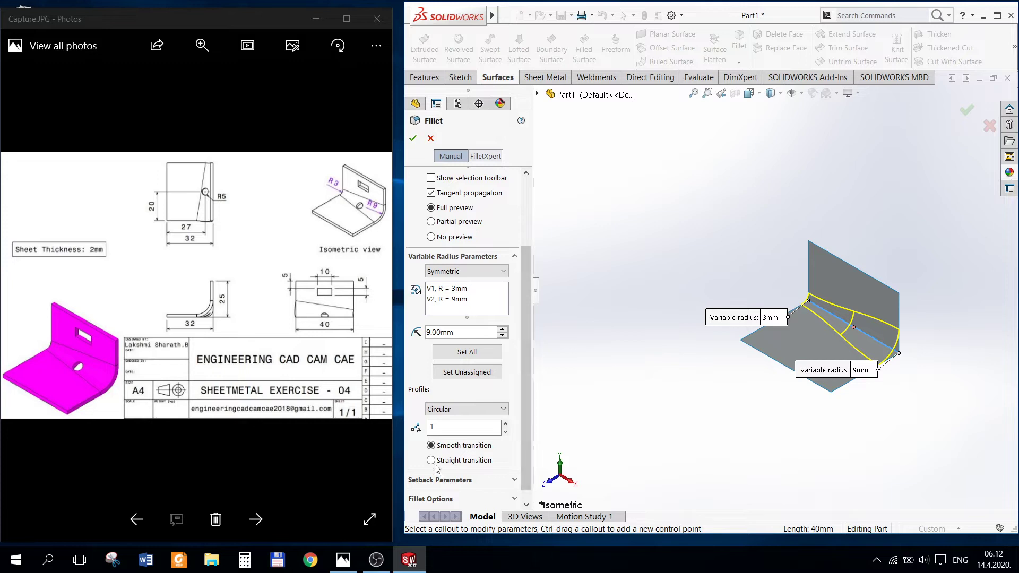
{"action": "left_click", "coordinate": [431, 461]}
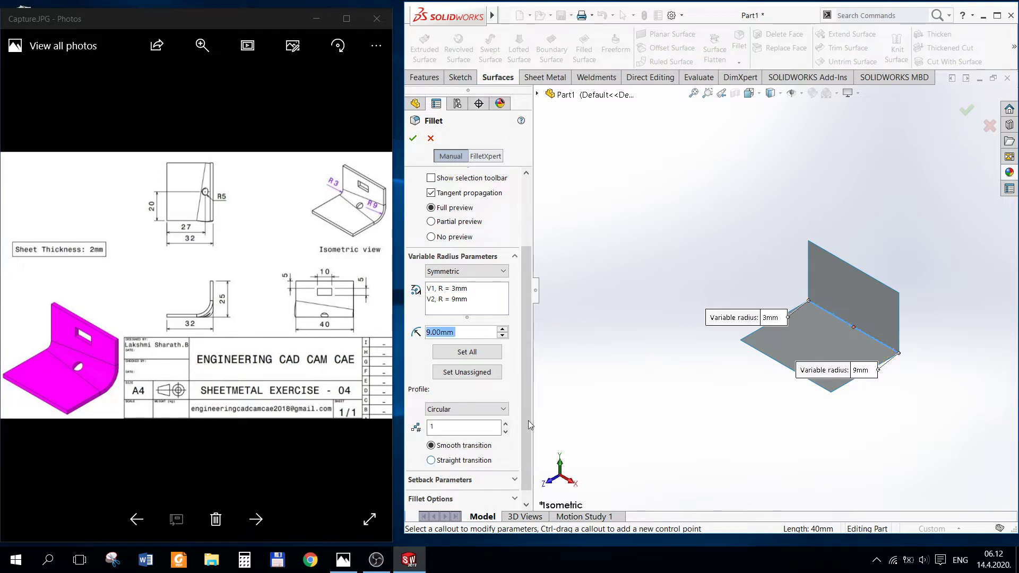
{"action": "left_click", "coordinate": [412, 139]}
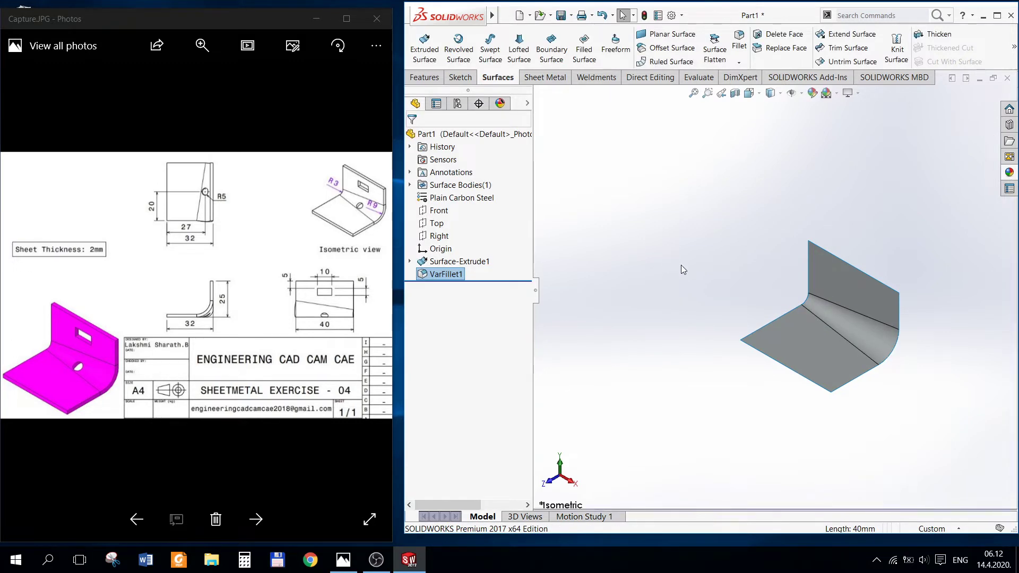
Sketch a corner rectangle on the upright face of the surface.
{"action": "right_click", "coordinate": [845, 282]}
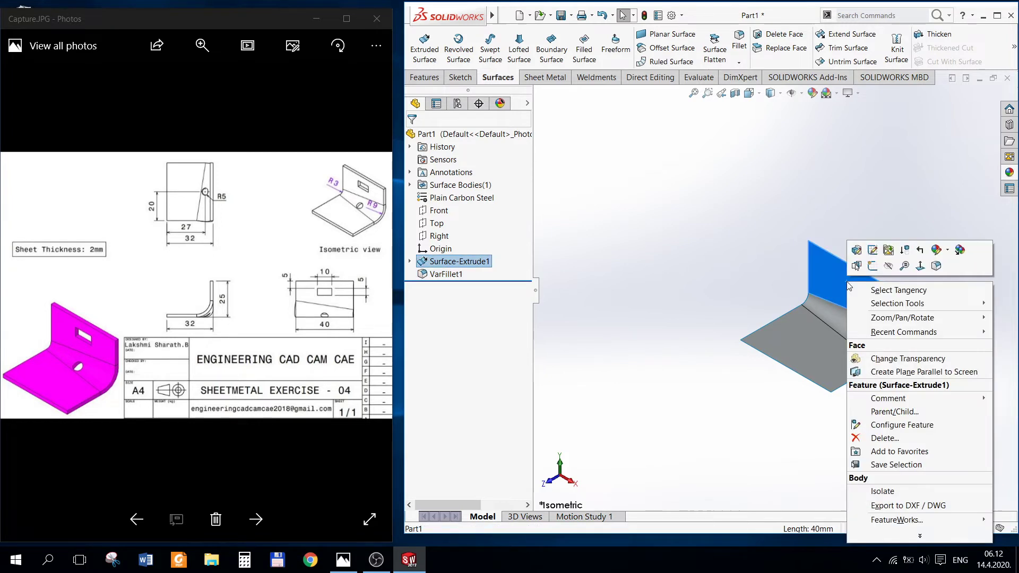
{"action": "left_click", "coordinate": [872, 267]}
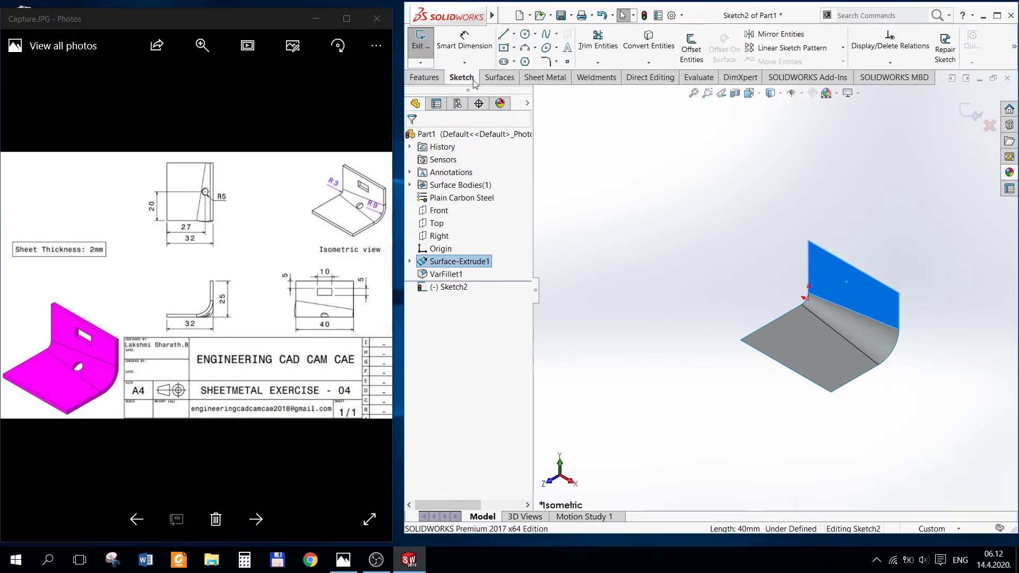
{"action": "left_click", "coordinate": [514, 49]}
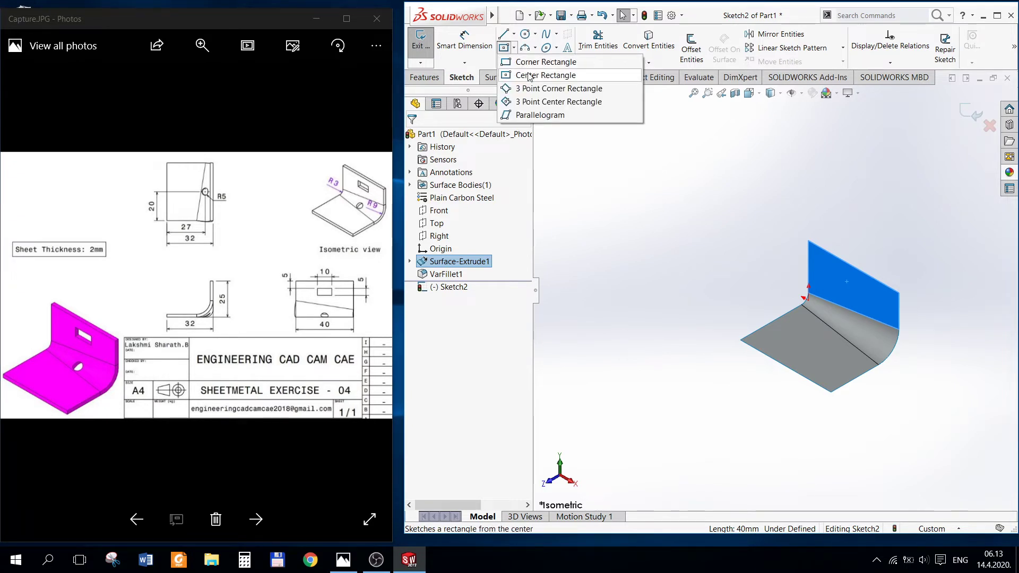
{"action": "left_click", "coordinate": [533, 63]}
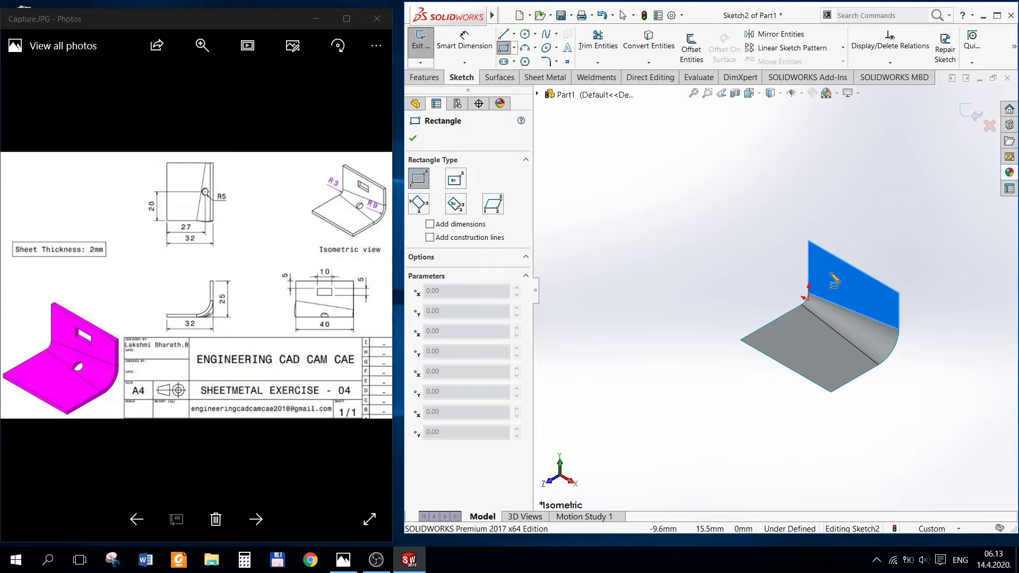
{"action": "left_click", "coordinate": [830, 275]}
{"action": "left_click", "coordinate": [848, 291]}
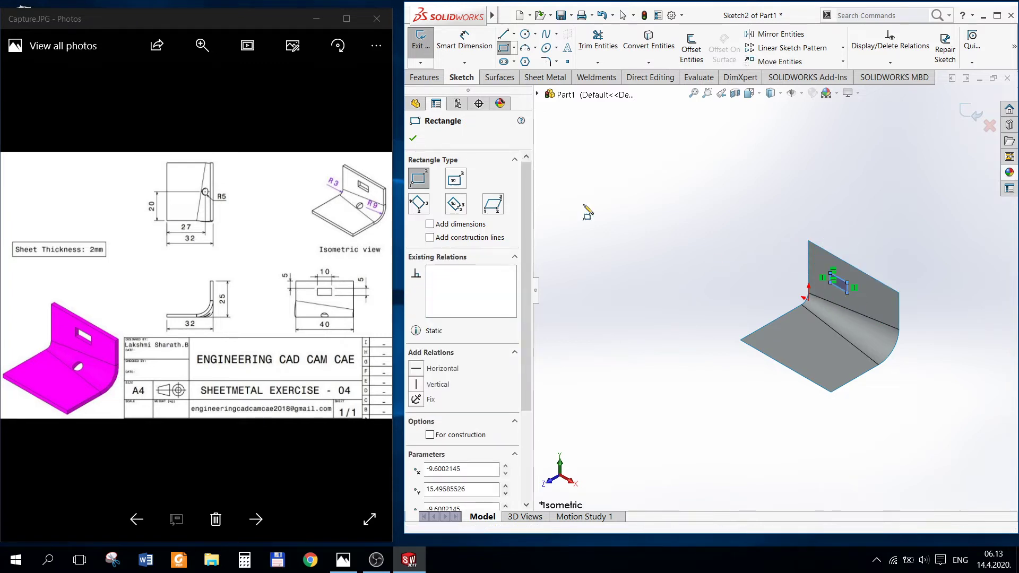
Dimension the rectangle 10 mm wide and 5 mm tall.
{"action": "left_click", "coordinate": [464, 40]}
{"action": "scroll", "coordinate": [861, 308], "scroll_direction": "down", "scroll_amount": 3}
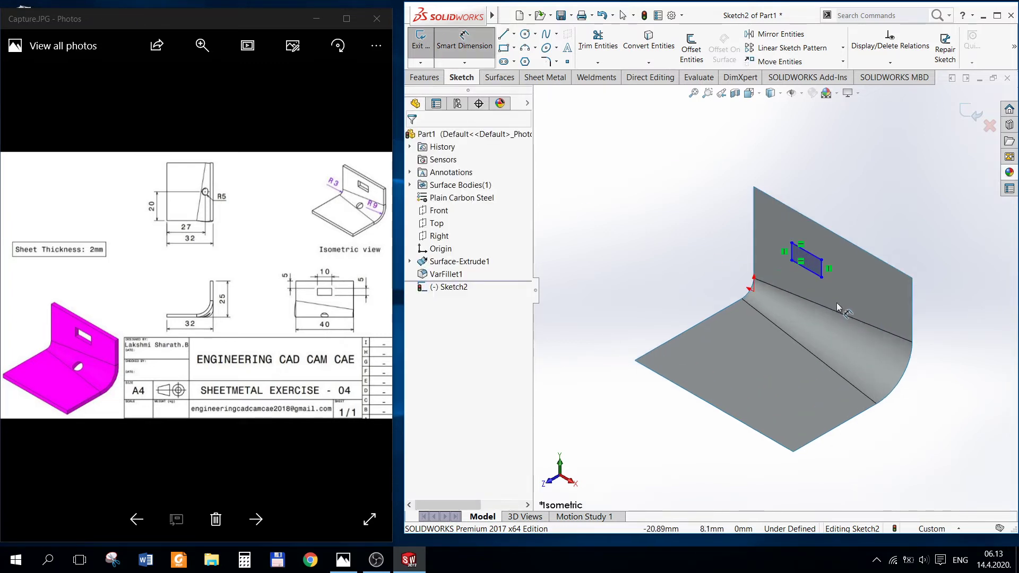
{"action": "left_click", "coordinate": [807, 252]}
{"action": "left_click", "coordinate": [826, 208]}
{"action": "type", "text": "10"}
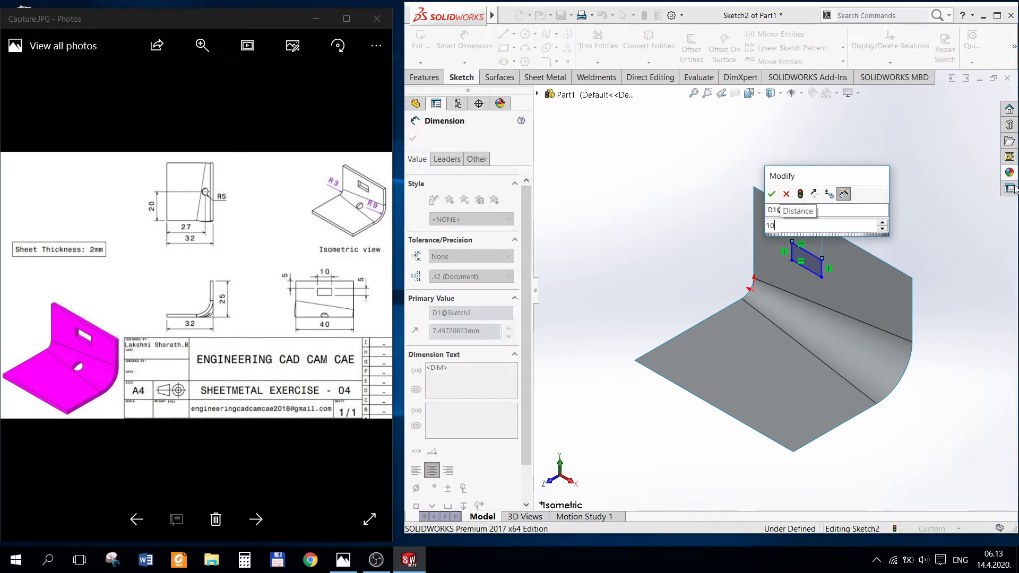
{"action": "key", "text": "Return"}
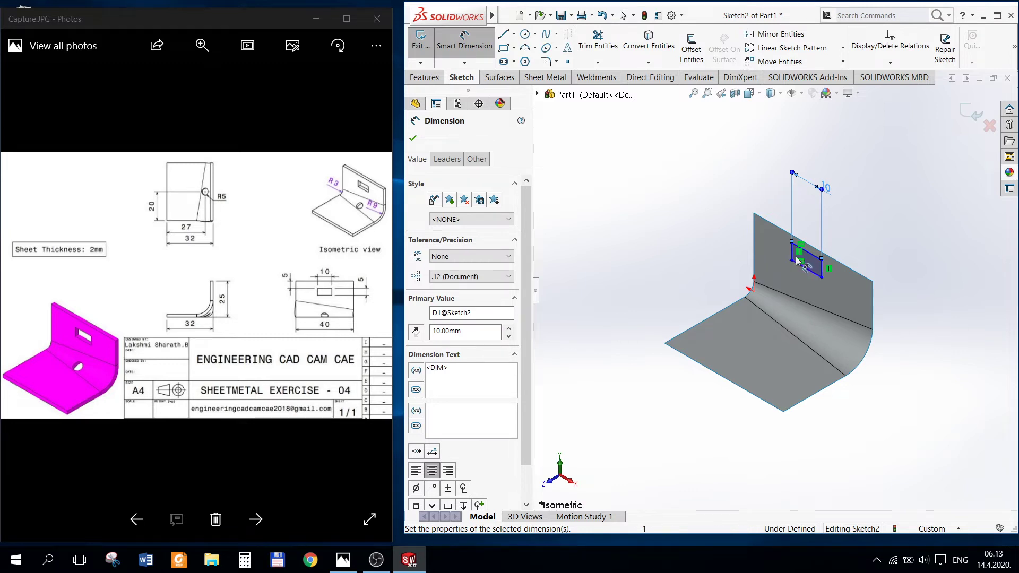
{"action": "left_click", "coordinate": [793, 254]}
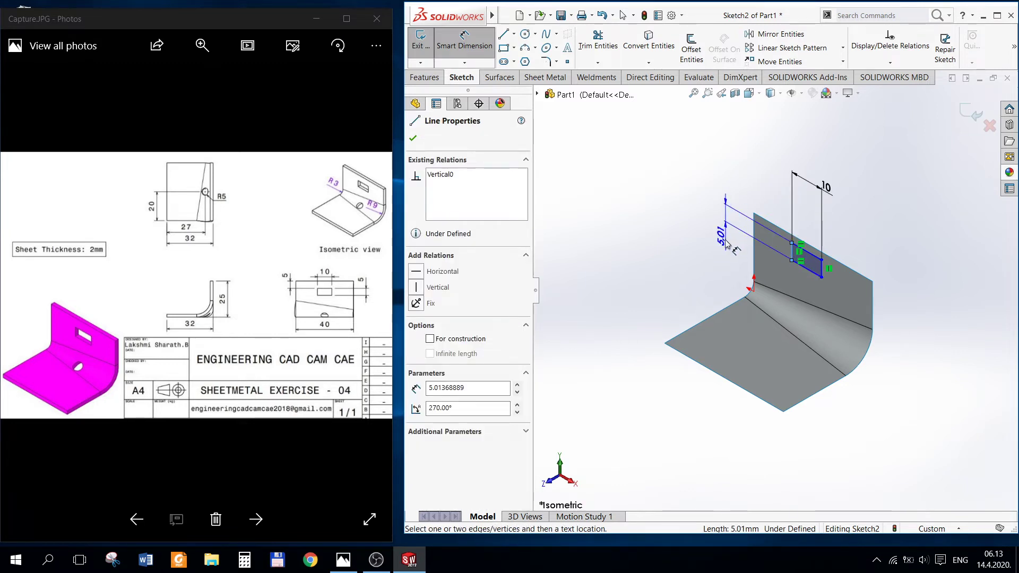
{"action": "left_click", "coordinate": [728, 244]}
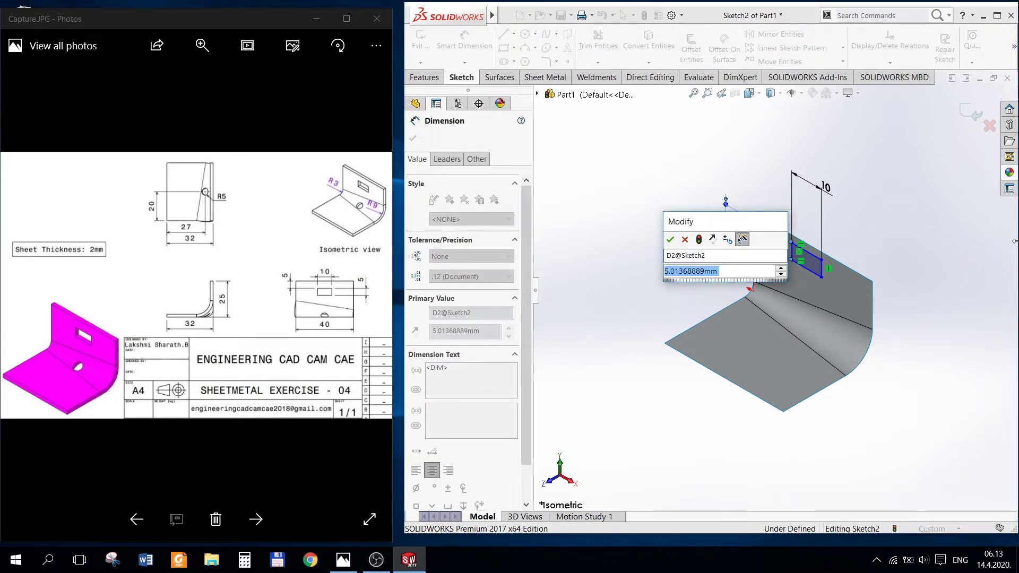
{"action": "type", "text": "5"}
{"action": "key", "text": "Return"}
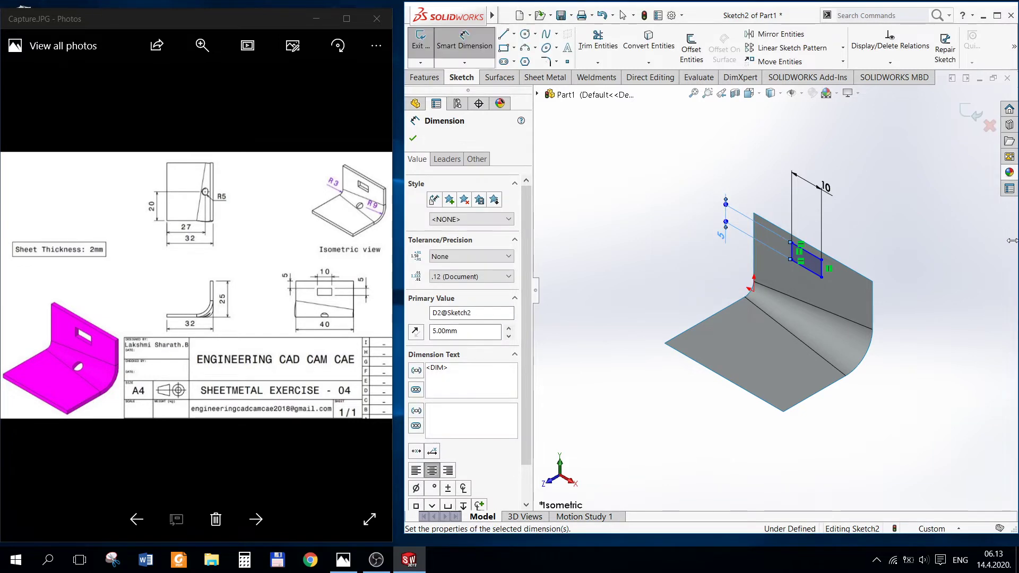
Position the rectangle 5 mm from the face's edge.
{"action": "scroll", "coordinate": [828, 265], "scroll_direction": "down", "scroll_amount": 1}
{"action": "scroll", "coordinate": [828, 265], "scroll_direction": "down", "scroll_amount": 2}
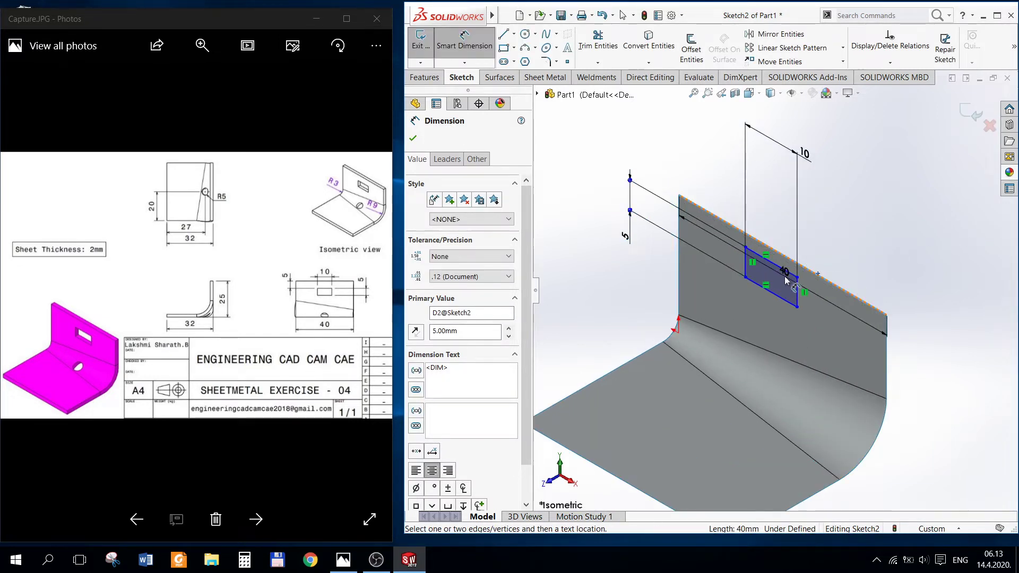
{"action": "left_click", "coordinate": [791, 276]}
{"action": "left_click", "coordinate": [928, 319]}
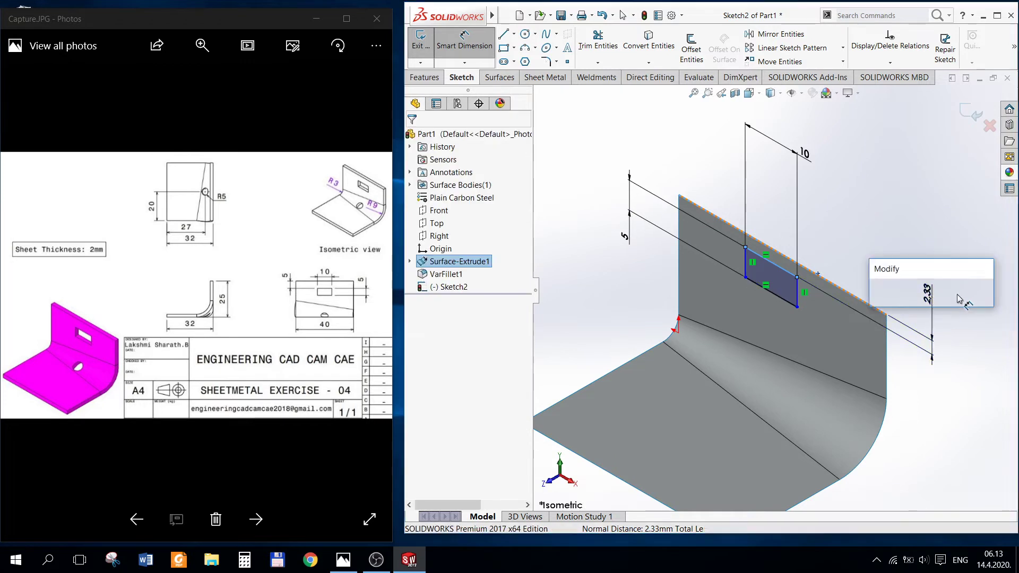
{"action": "type", "text": "5.00mm"}
{"action": "key", "text": "Return"}
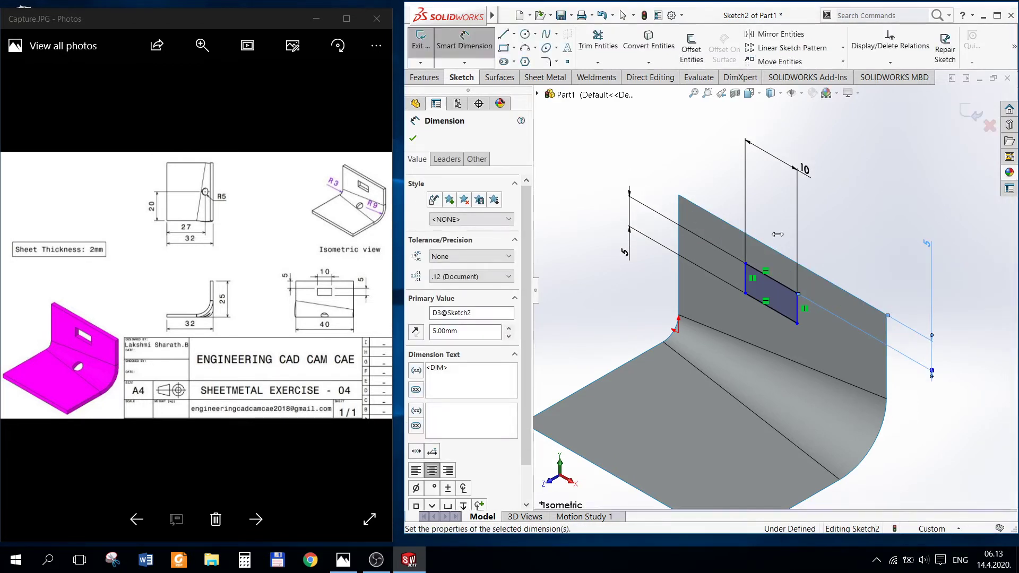
{"action": "left_click", "coordinate": [414, 140]}
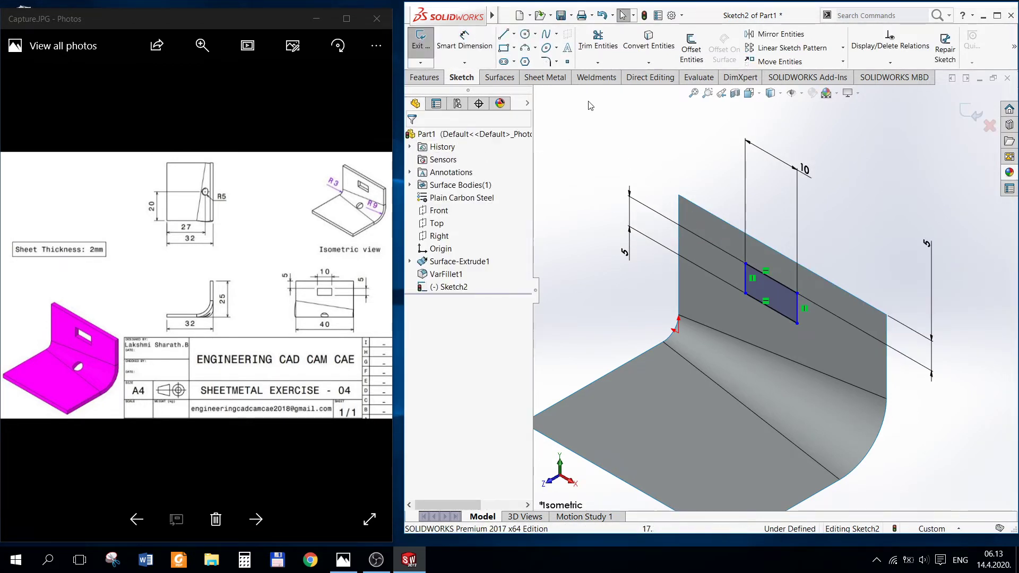
Centre the rectangle with a Vertical relation between midpoints, then exit the sketch.
{"action": "left_click", "coordinate": [771, 279]}
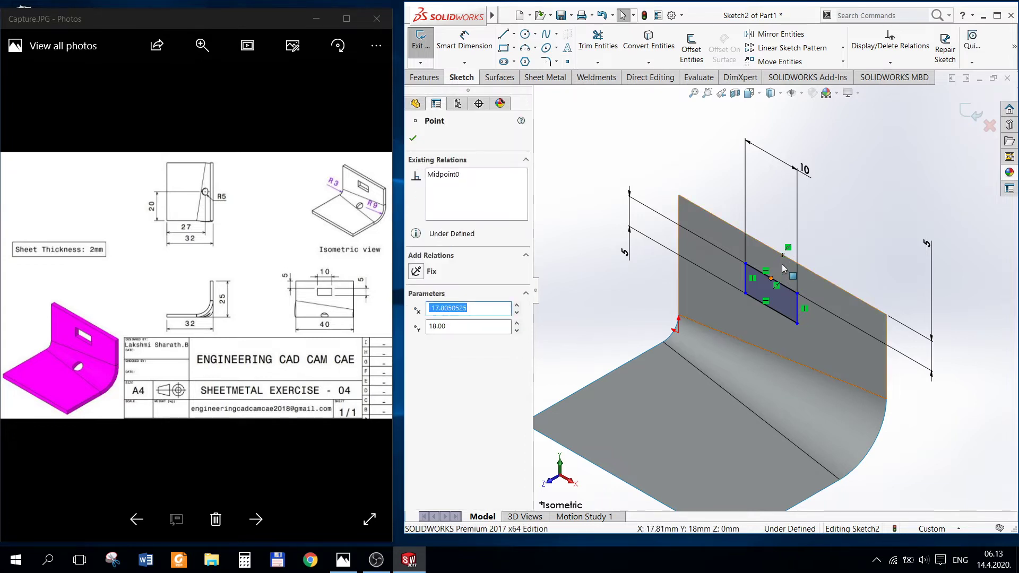
{"action": "left_click", "coordinate": [783, 255], "text": "ctrl"}
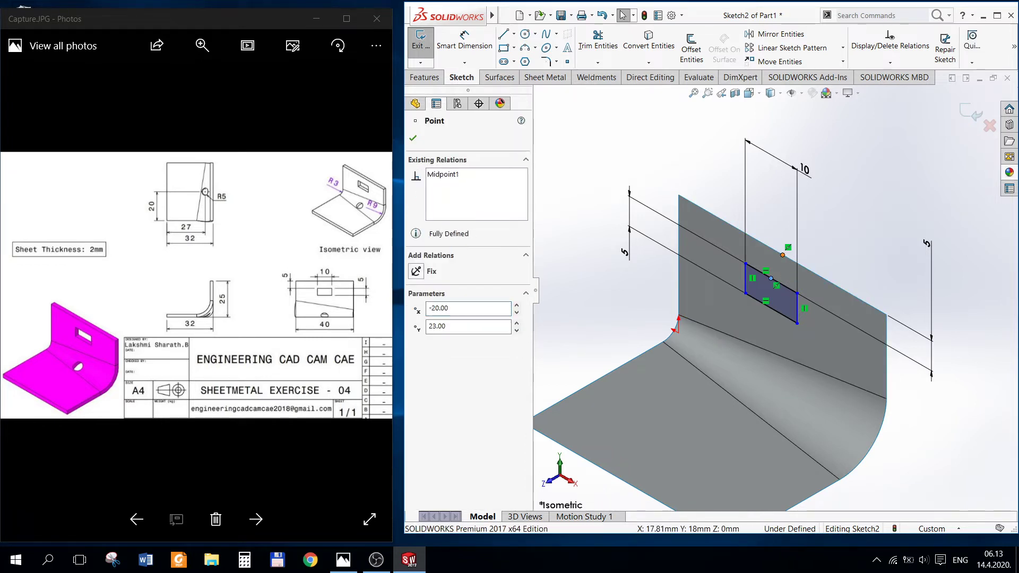
{"action": "left_click", "coordinate": [416, 341]}
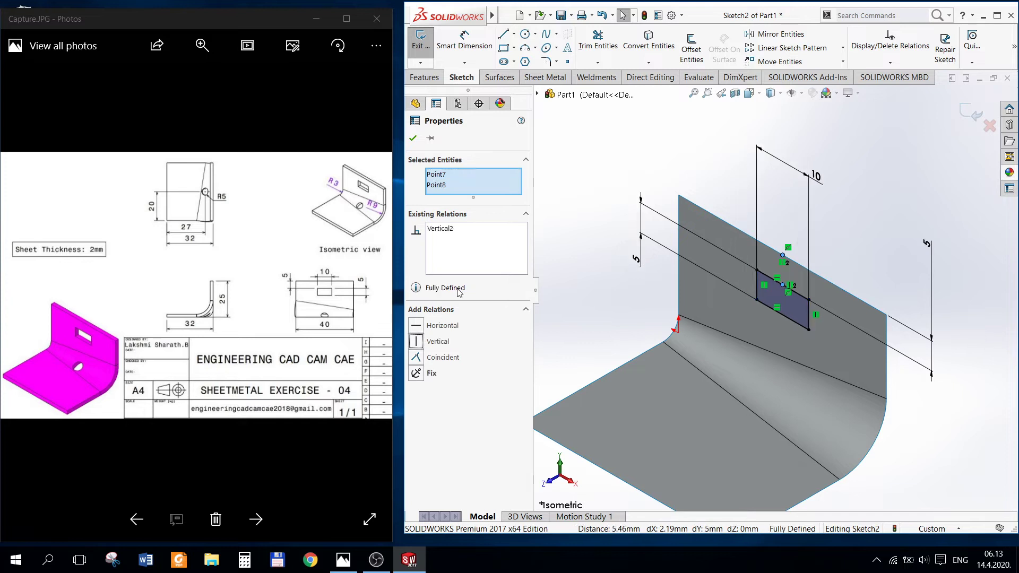
{"action": "left_click", "coordinate": [413, 139]}
{"action": "left_click", "coordinate": [960, 115]}
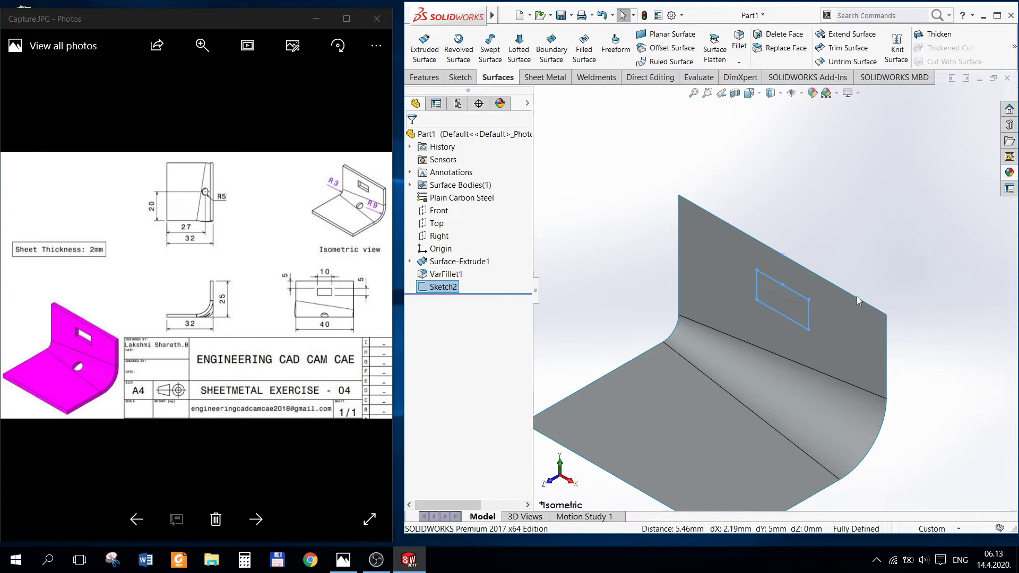
Trim the surface with the rectangle sketch, keeping the body around the 10 × 5 mm slot.
{"action": "left_click", "coordinate": [844, 49]}
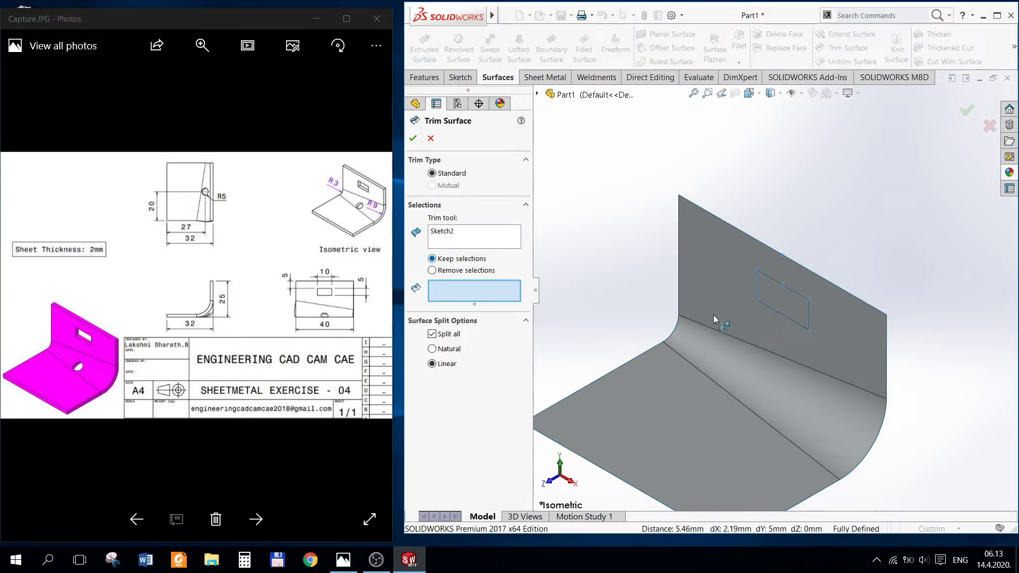
{"action": "left_click", "coordinate": [779, 328]}
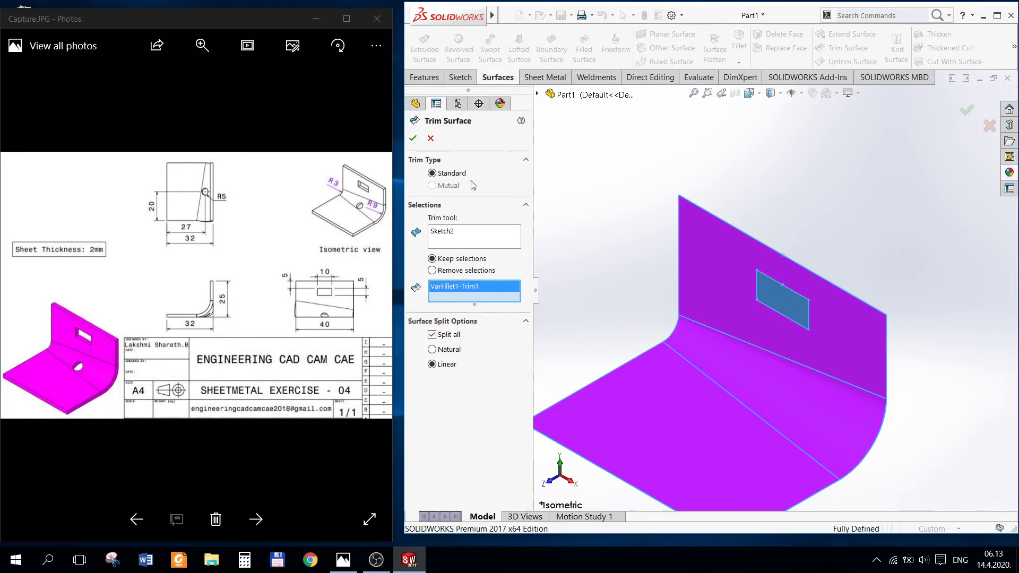
{"action": "left_click", "coordinate": [413, 139]}
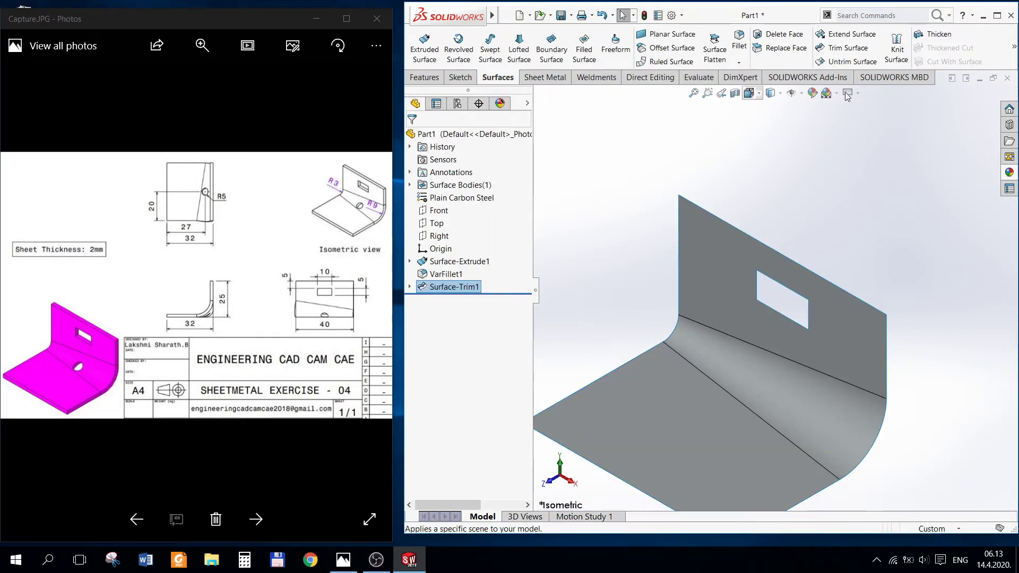
{"action": "left_click", "coordinate": [460, 77]}
Place a point on the curved bend in a 3D sketch on plane.
{"action": "left_click", "coordinate": [420, 63]}
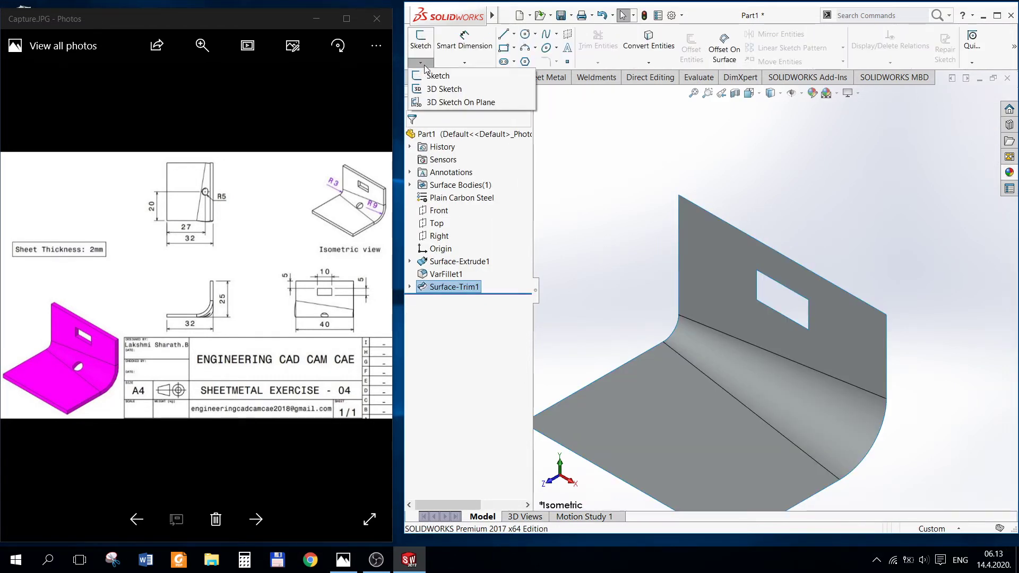
{"action": "left_click", "coordinate": [445, 102]}
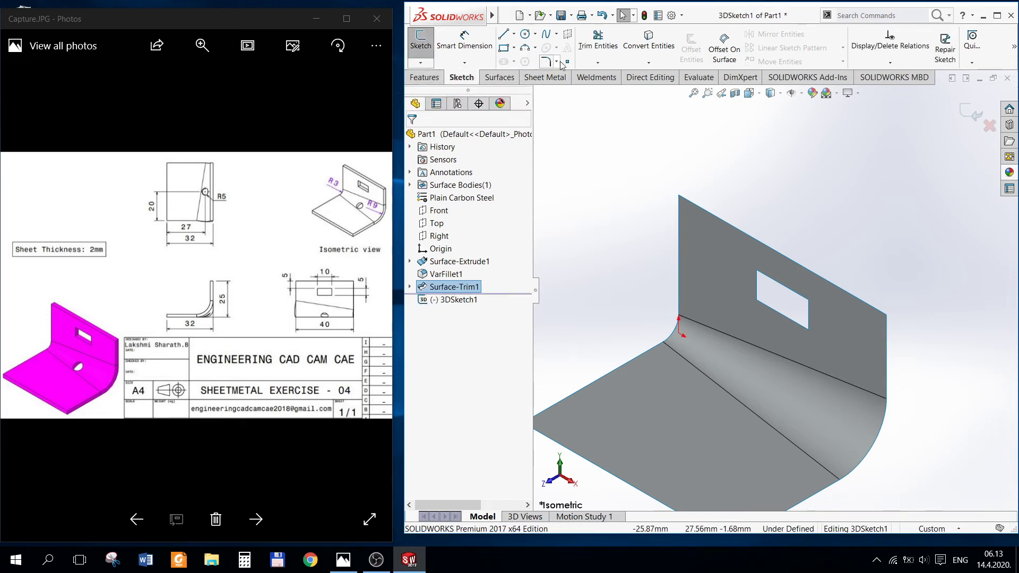
{"action": "left_click", "coordinate": [769, 390]}
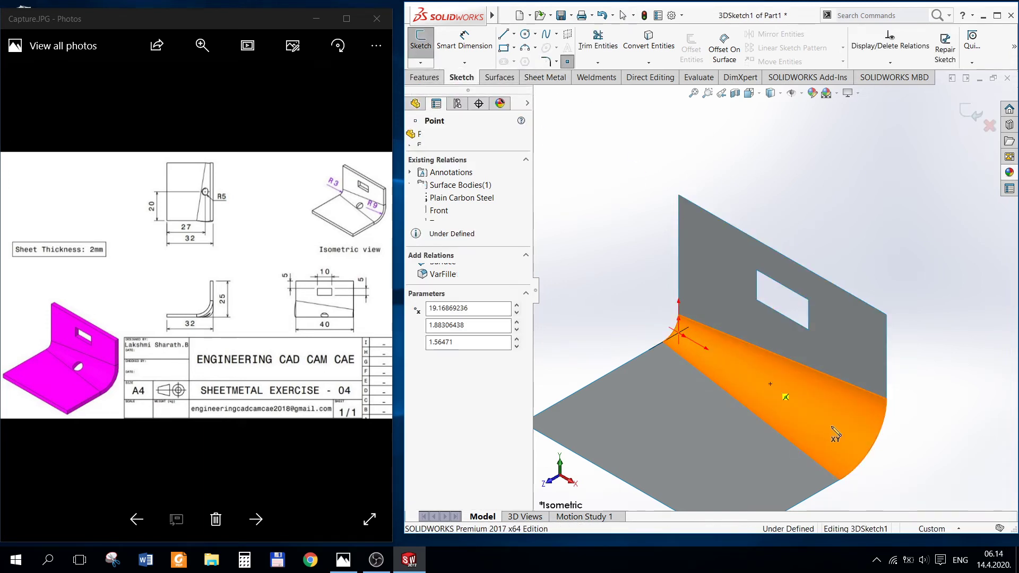
{"action": "key", "text": "Escape"}
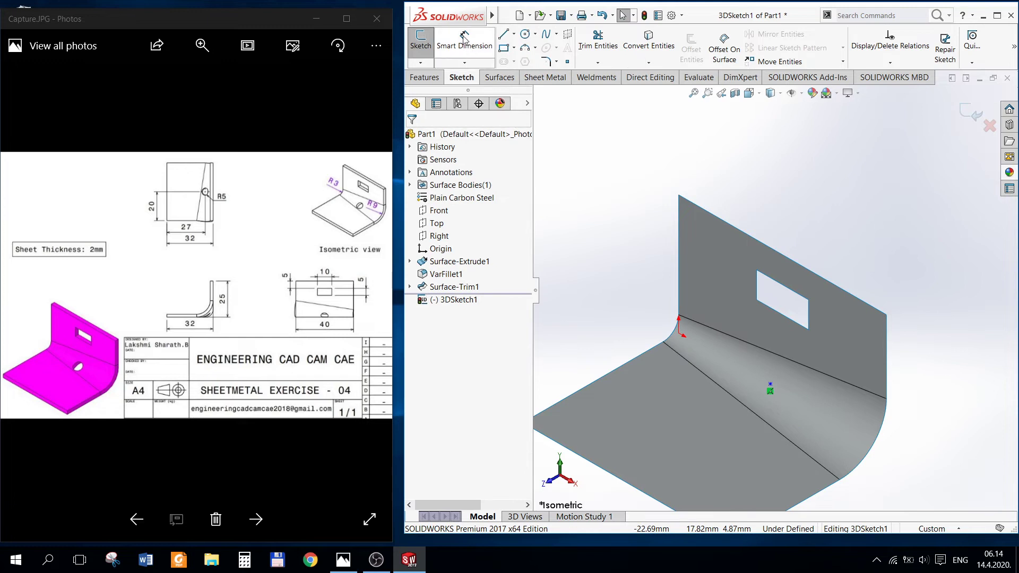
Dimension the point 27 mm from the bottom edge.
{"action": "left_click", "coordinate": [464, 42]}
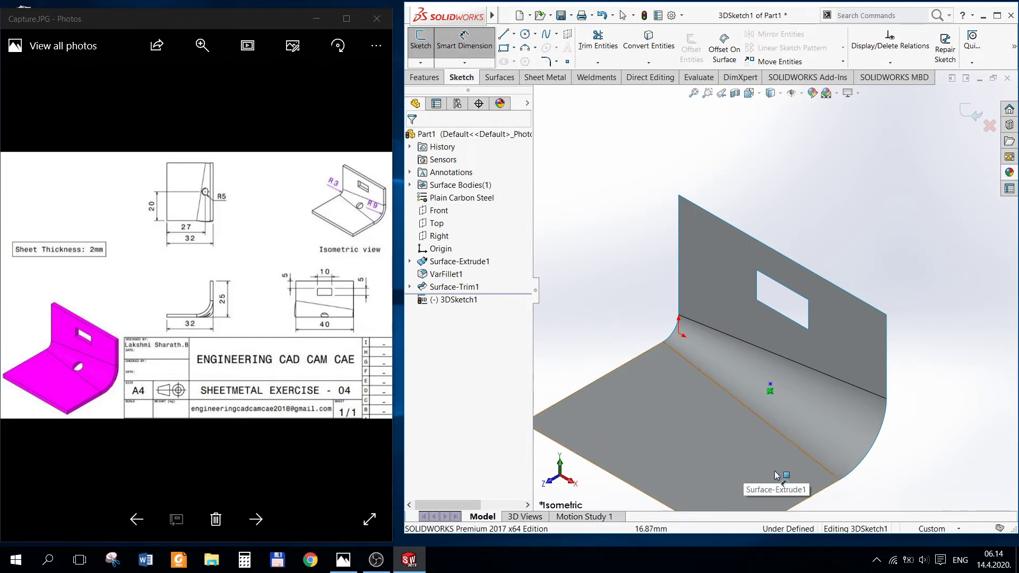
{"action": "scroll", "coordinate": [776, 475], "scroll_direction": "up", "scroll_amount": 2}
{"action": "scroll", "coordinate": [776, 475], "scroll_direction": "up", "scroll_amount": 1}
{"action": "left_click", "coordinate": [771, 361]}
{"action": "left_click", "coordinate": [674, 434]}
{"action": "left_click", "coordinate": [952, 454]}
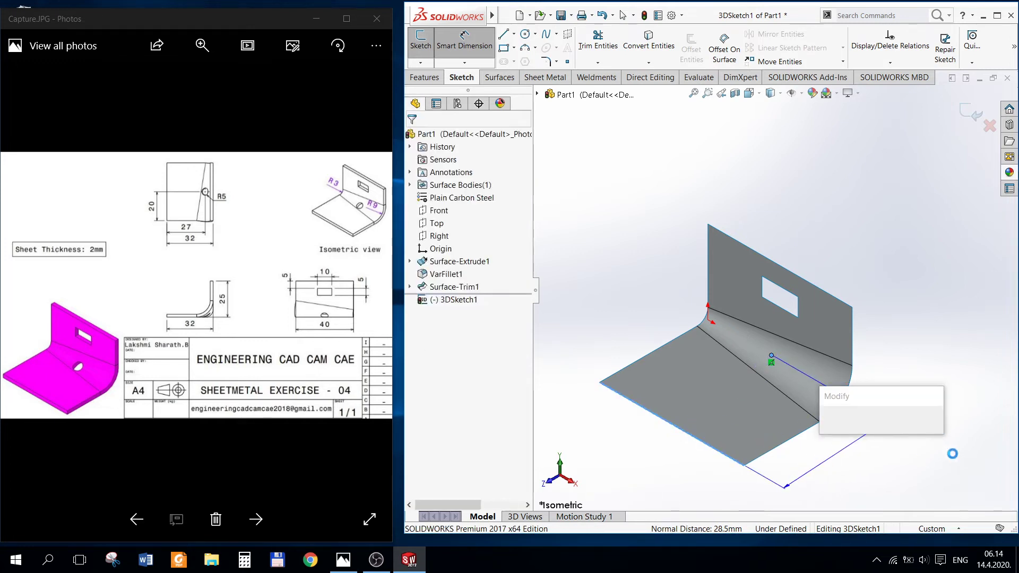
{"action": "type", "text": "27"}
{"action": "key", "text": "Return"}
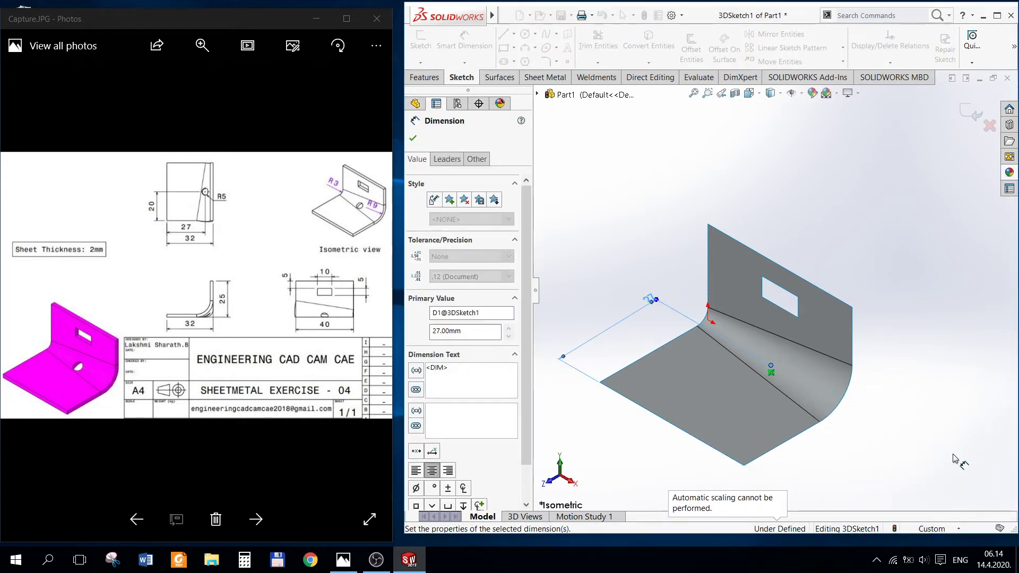
Dimension the point 20 mm from the bend's lower edge and close the 3D sketch.
{"action": "left_click", "coordinate": [771, 366]}
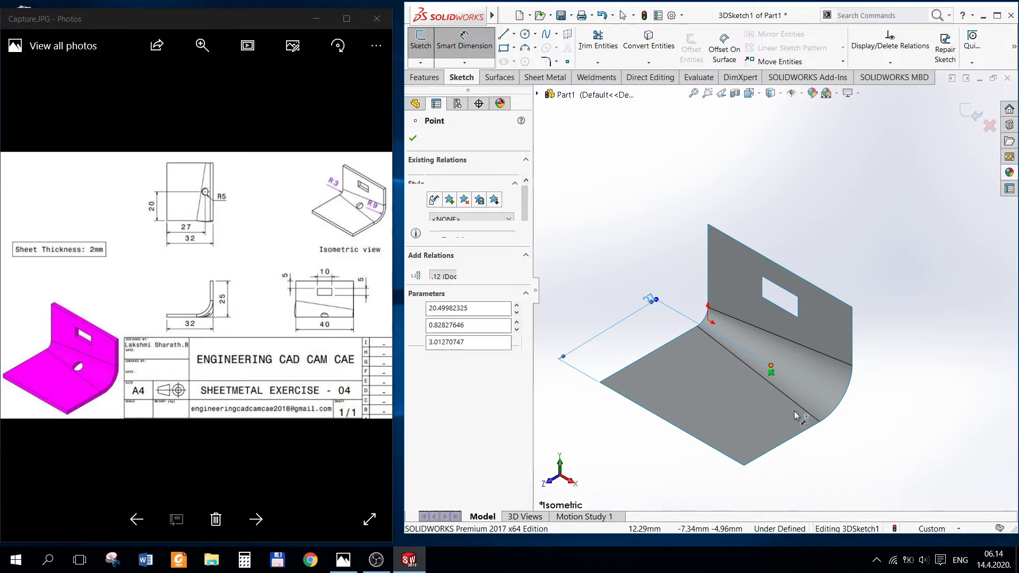
{"action": "left_click", "coordinate": [798, 434]}
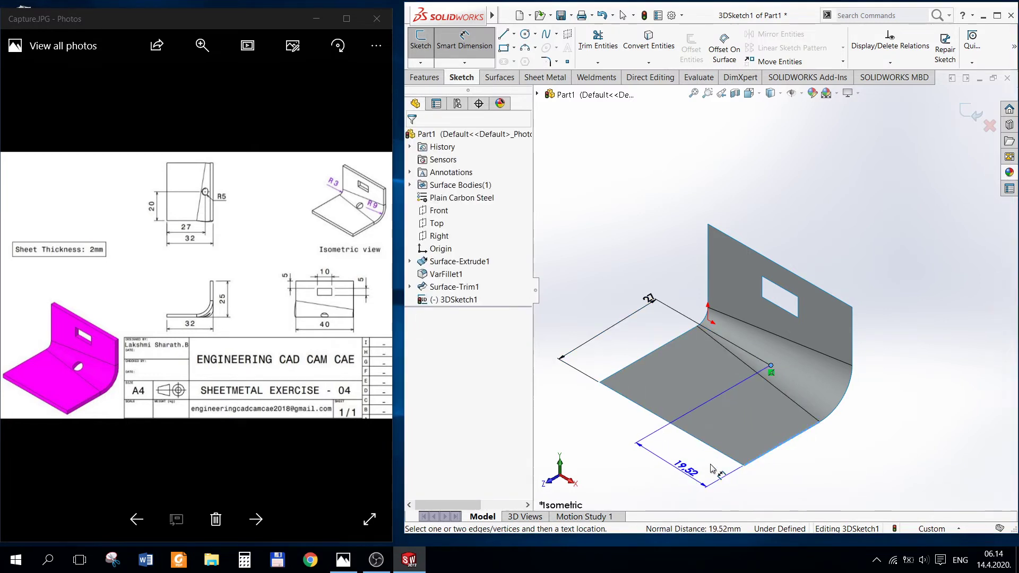
{"action": "left_click", "coordinate": [711, 468]}
{"action": "type", "text": "20"}
{"action": "key", "text": "Return"}
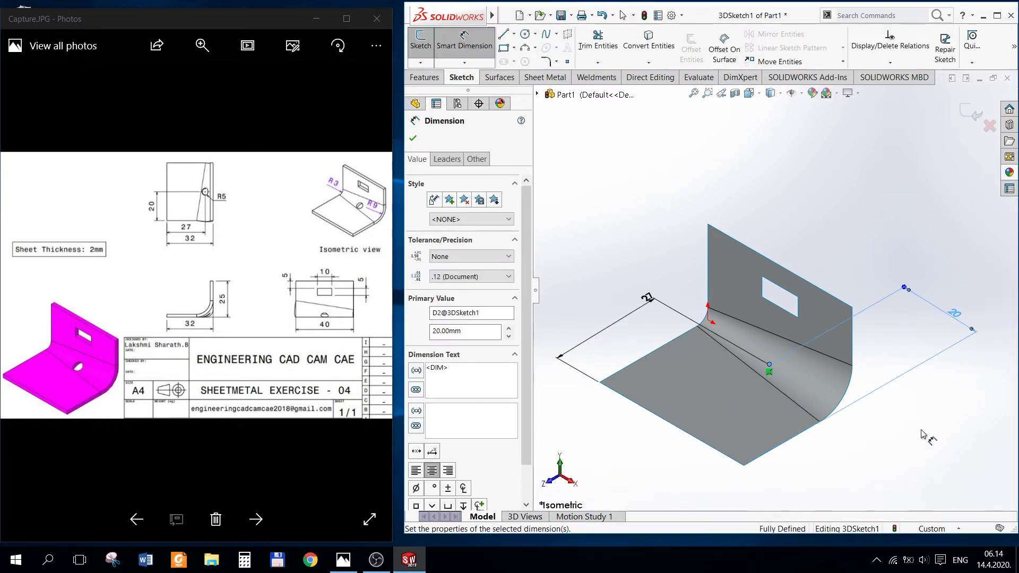
{"action": "left_click", "coordinate": [413, 139]}
{"action": "left_click", "coordinate": [973, 112]}
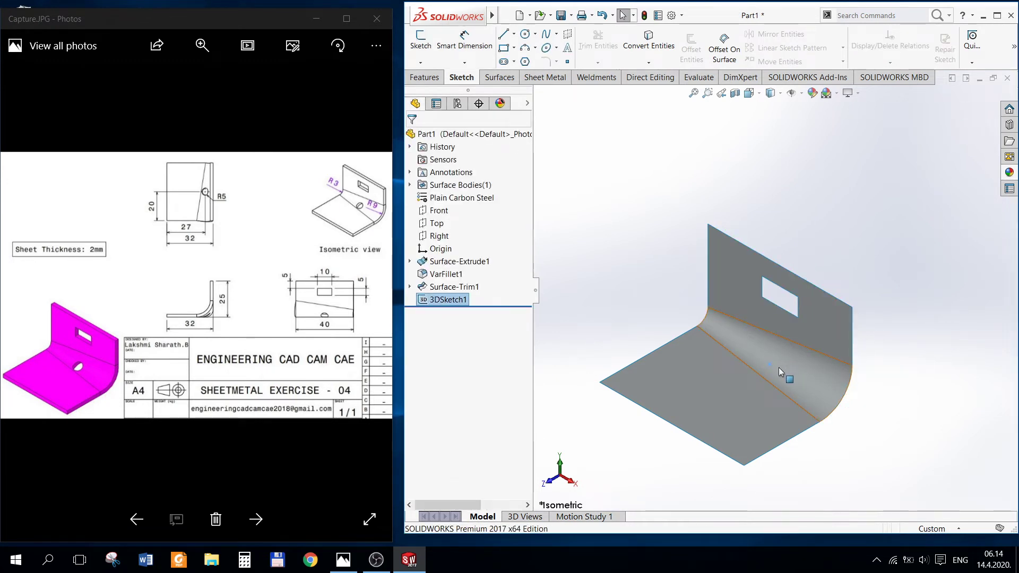
Create Plane1 through the sketch point, tangent to the curved bend face.
{"action": "left_click", "coordinate": [823, 377]}
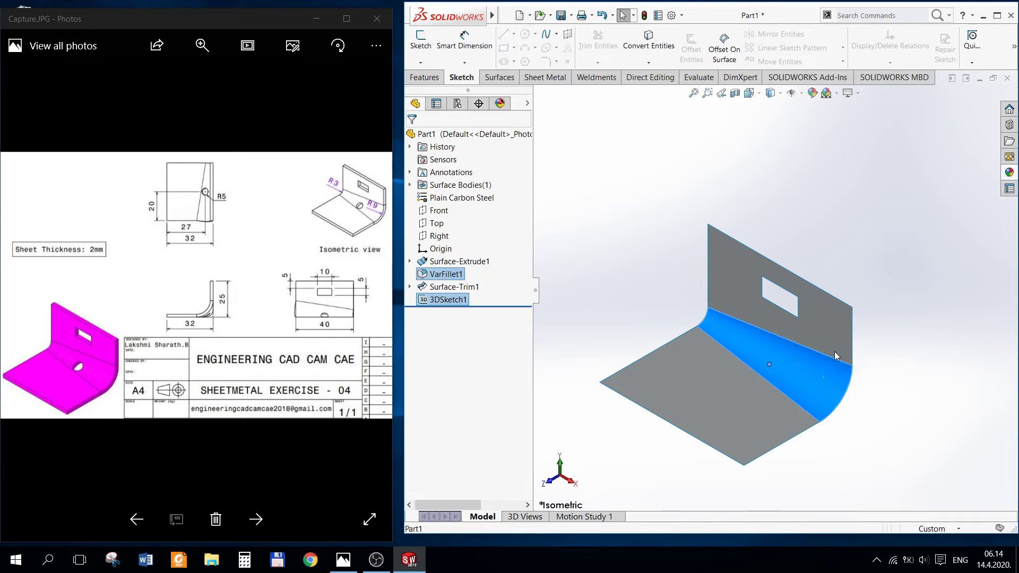
{"action": "left_click", "coordinate": [425, 77]}
{"action": "left_click", "coordinate": [921, 61]}
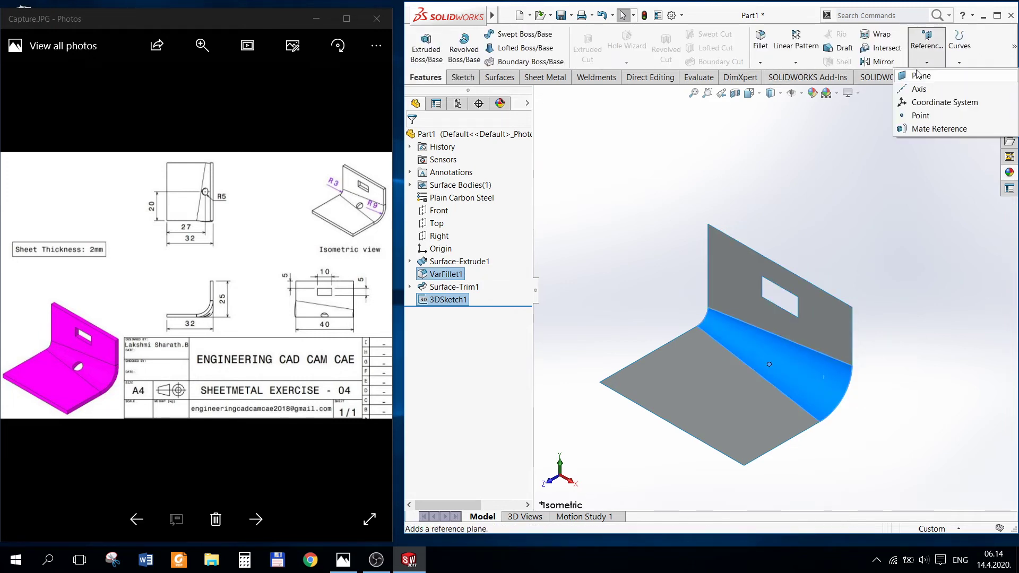
{"action": "left_click", "coordinate": [769, 159]}
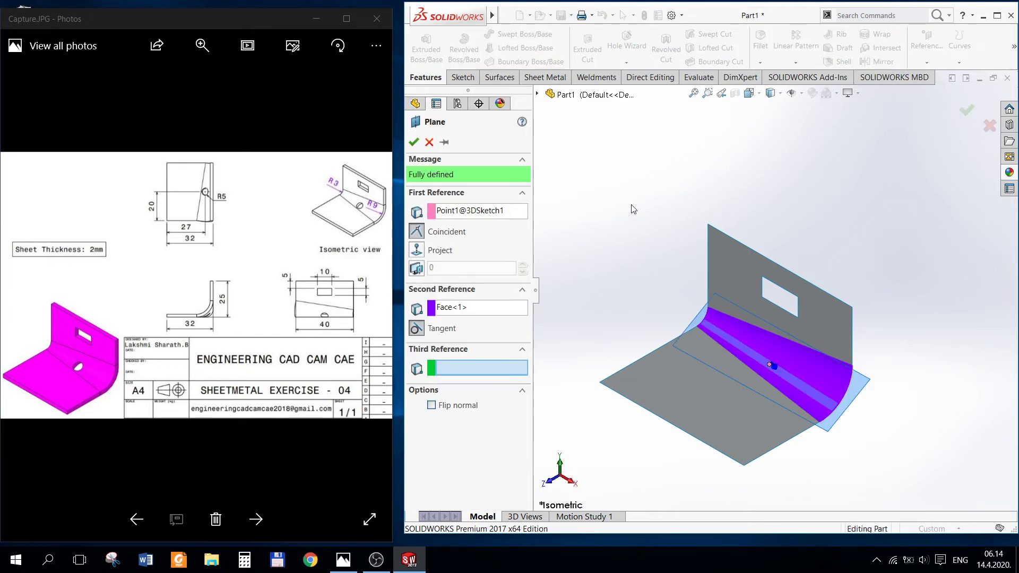
{"action": "left_click", "coordinate": [414, 141]}
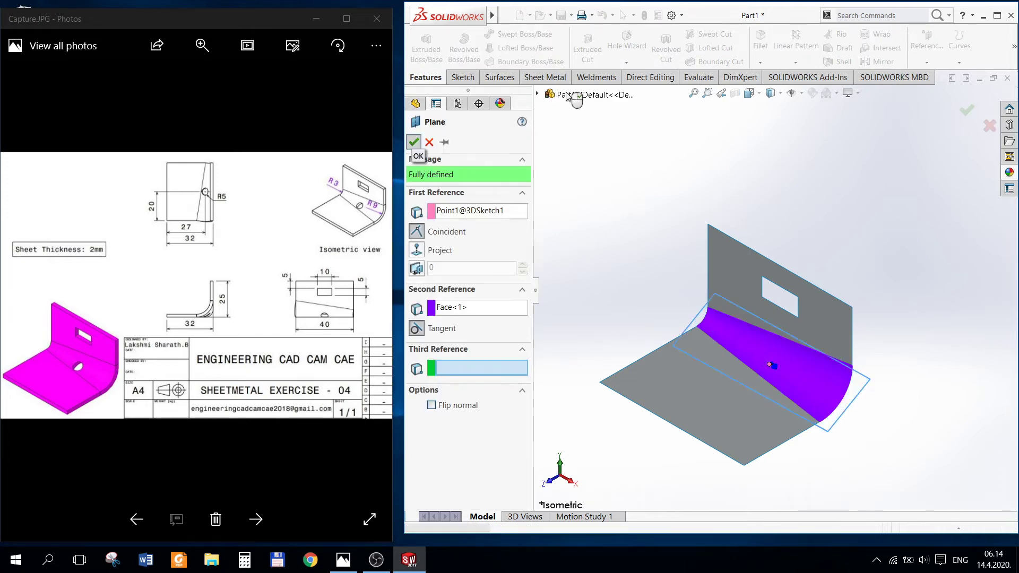
{"action": "left_click", "coordinate": [479, 78]}
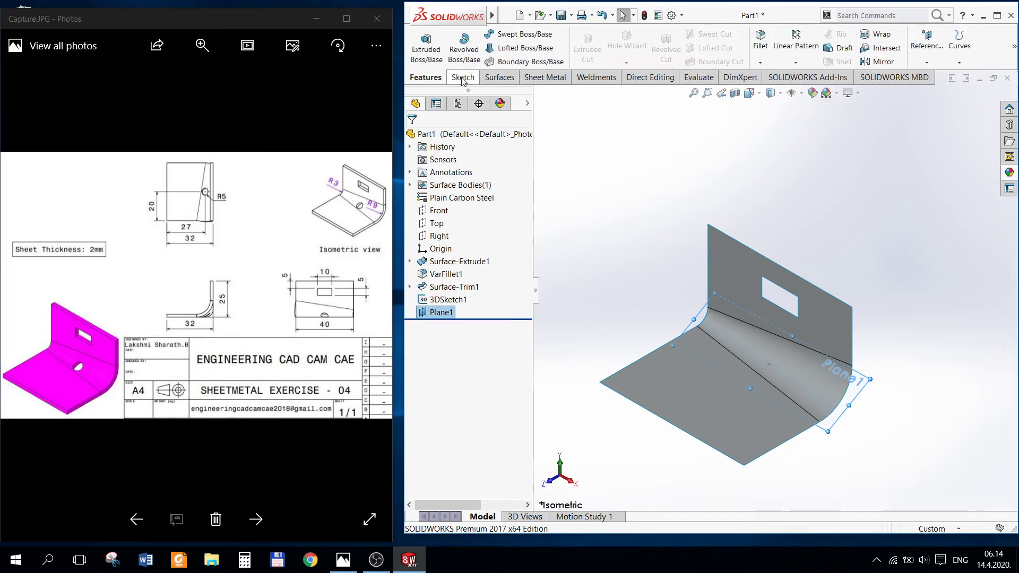
{"action": "left_click", "coordinate": [524, 35]}
Draw a circle on Plane1 centred on the bend point.
{"action": "left_click", "coordinate": [769, 364]}
{"action": "left_click", "coordinate": [787, 385]}
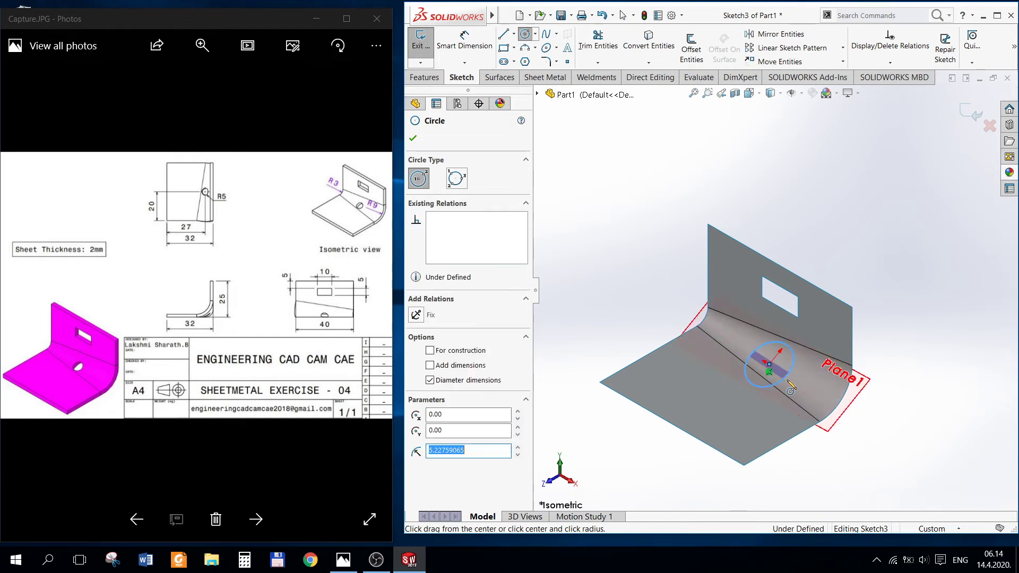
{"action": "key", "text": "Escape"}
Dimension the circle to 5 mm diameter, close Sketch3, and select it as the cutting outline.
{"action": "left_click", "coordinate": [459, 51]}
{"action": "left_click", "coordinate": [775, 343]}
{"action": "left_click", "coordinate": [833, 274]}
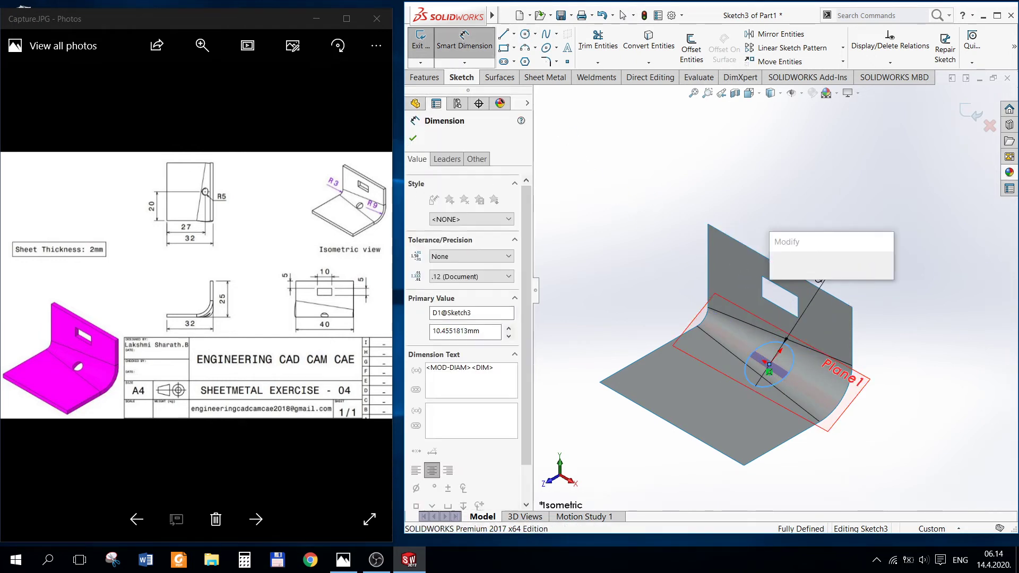
{"action": "type", "text": "5"}
{"action": "key", "text": "Return"}
{"action": "scroll", "coordinate": [719, 333], "scroll_direction": "down", "scroll_amount": 3}
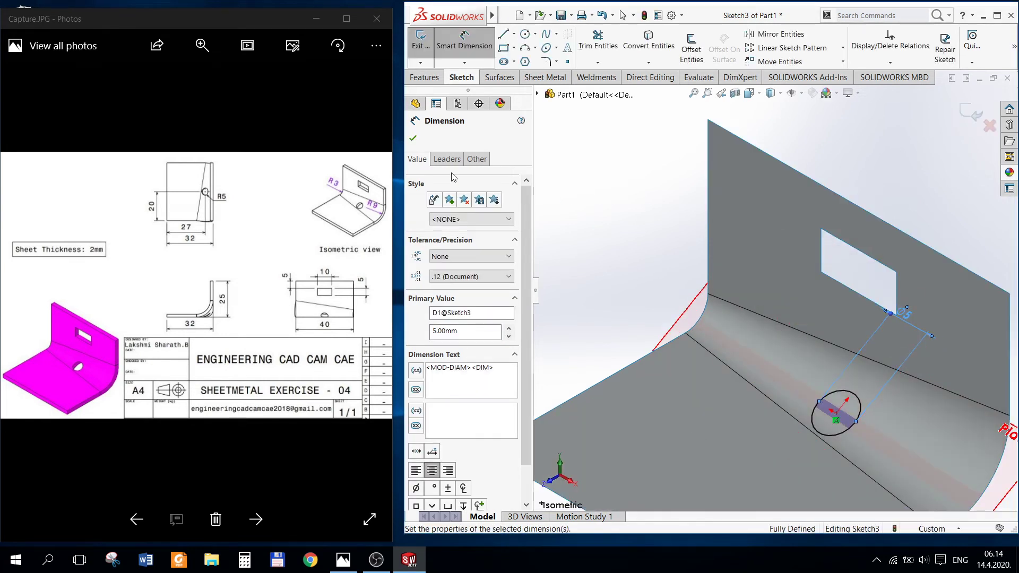
{"action": "left_click", "coordinate": [412, 140]}
{"action": "left_click", "coordinate": [973, 113]}
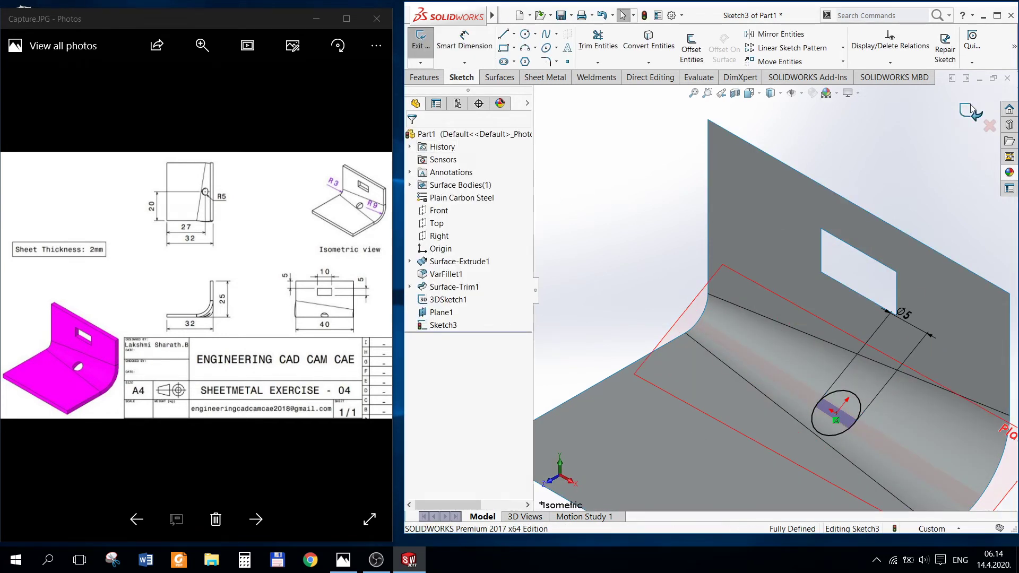
{"action": "scroll", "coordinate": [854, 194], "scroll_direction": "up", "scroll_amount": 5}
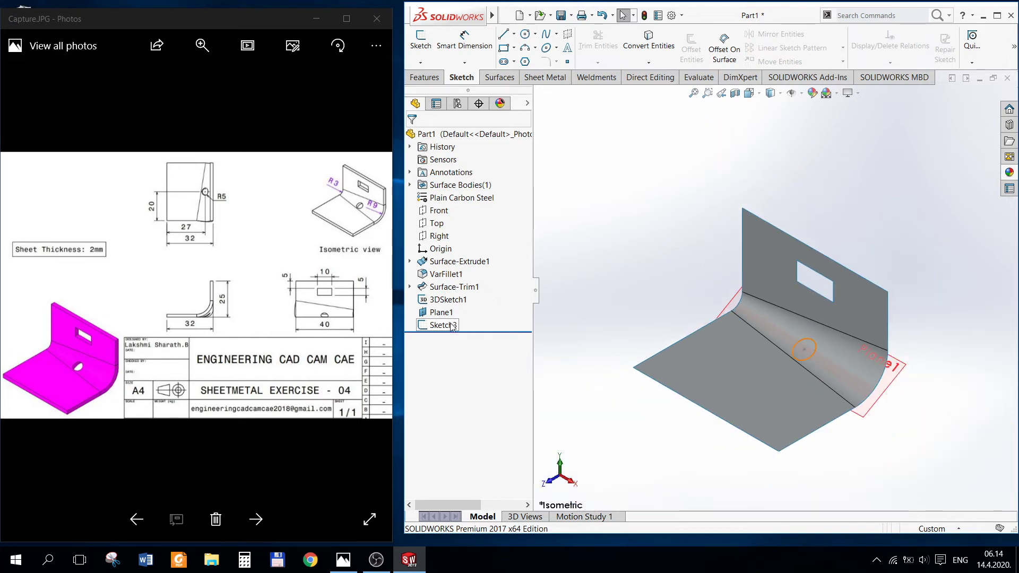
{"action": "left_click", "coordinate": [452, 325]}
Trim the bent surface with the circle, creating Surface-Trim2 with the 5 mm round hole.
{"action": "left_click", "coordinate": [499, 77]}
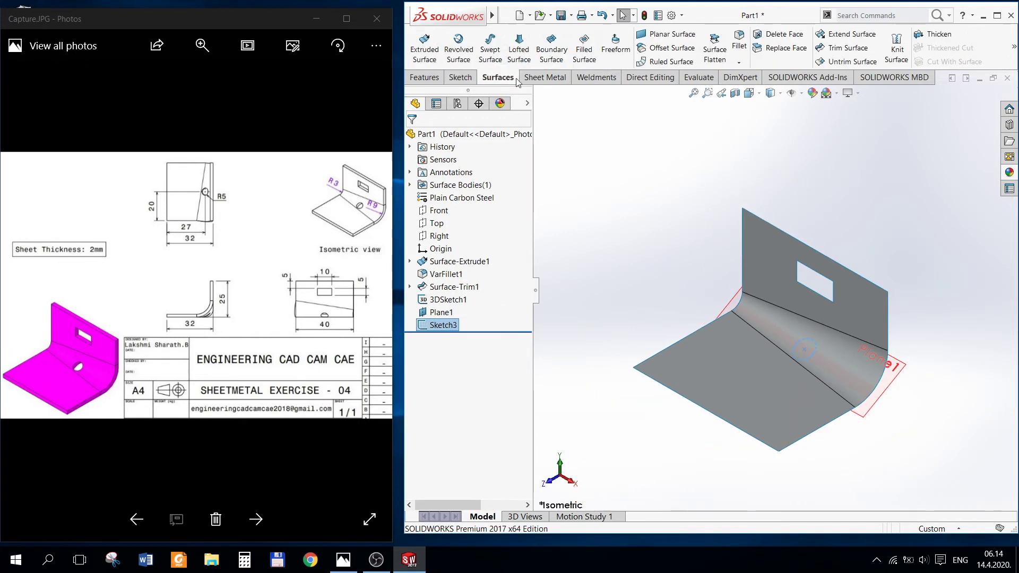
{"action": "left_click", "coordinate": [843, 48]}
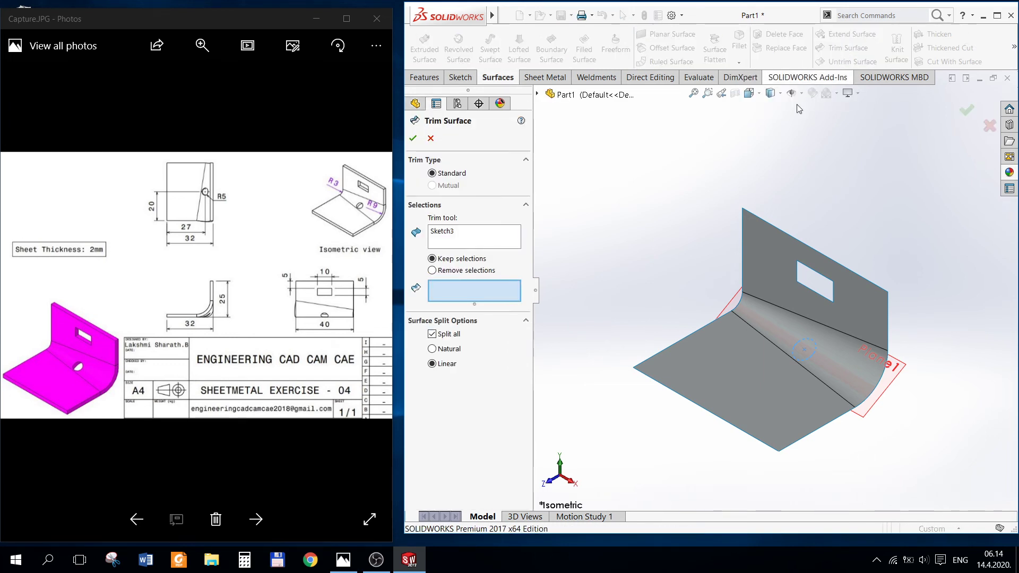
{"action": "left_click", "coordinate": [746, 370]}
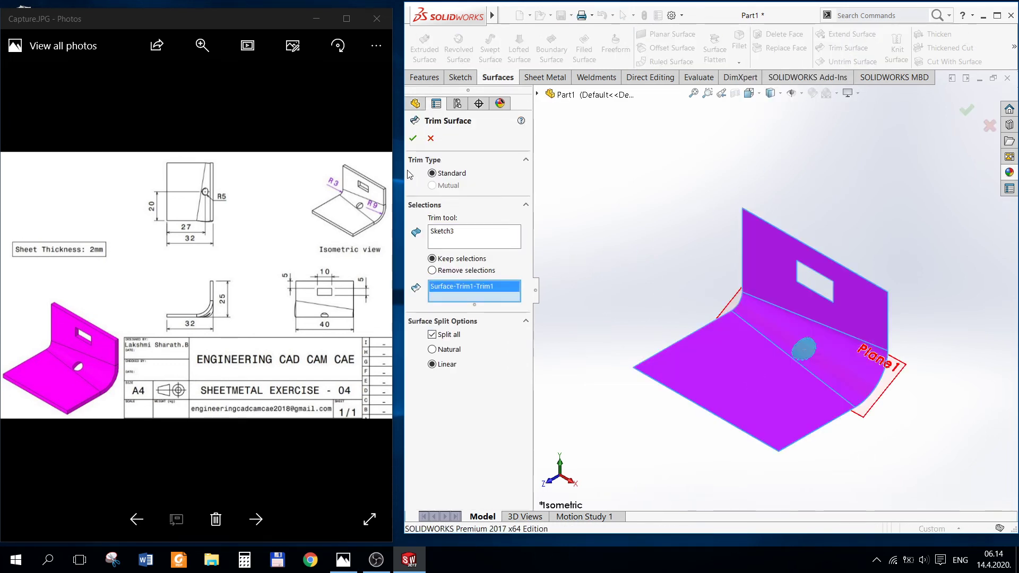
{"action": "left_click", "coordinate": [413, 139]}
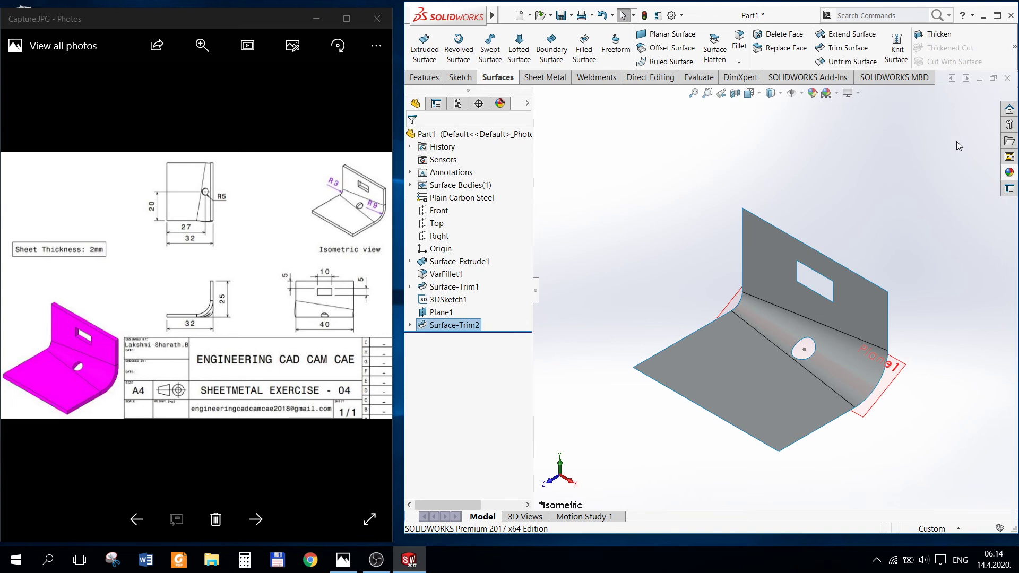
Hide Plane1 and 3DSketch1 from the model.
{"action": "right_click", "coordinate": [445, 313]}
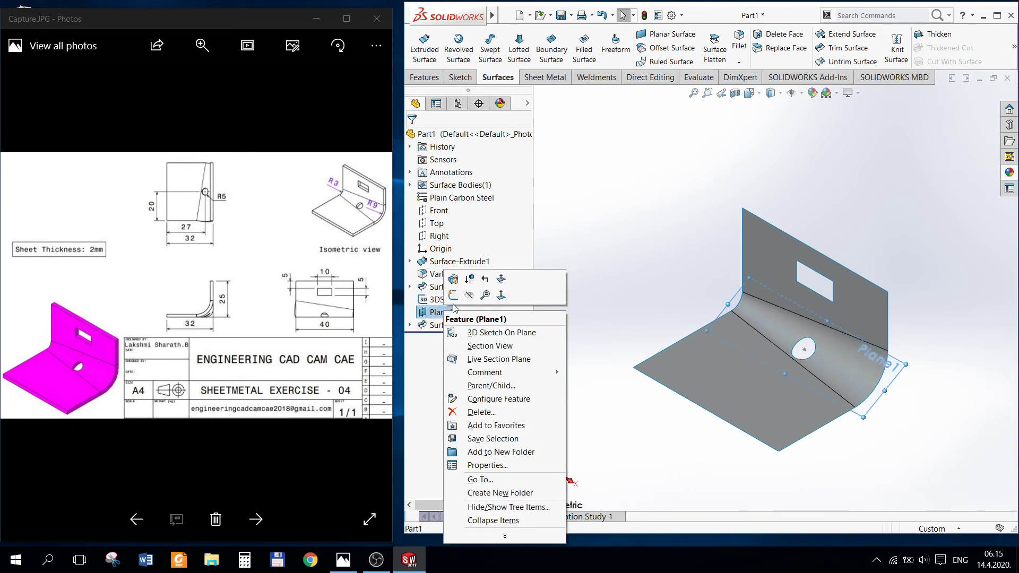
{"action": "left_click", "coordinate": [469, 295]}
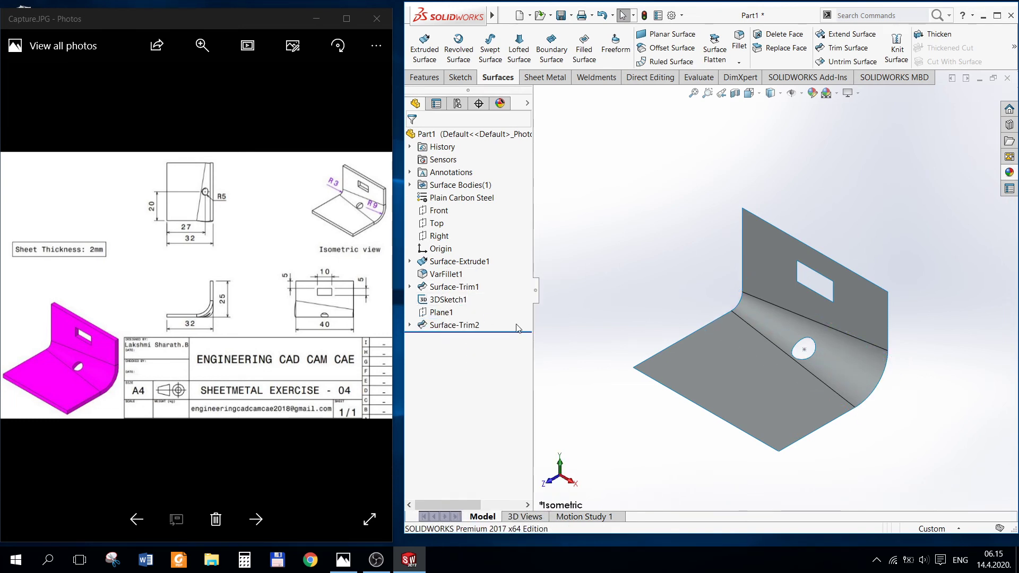
{"action": "right_click", "coordinate": [449, 303]}
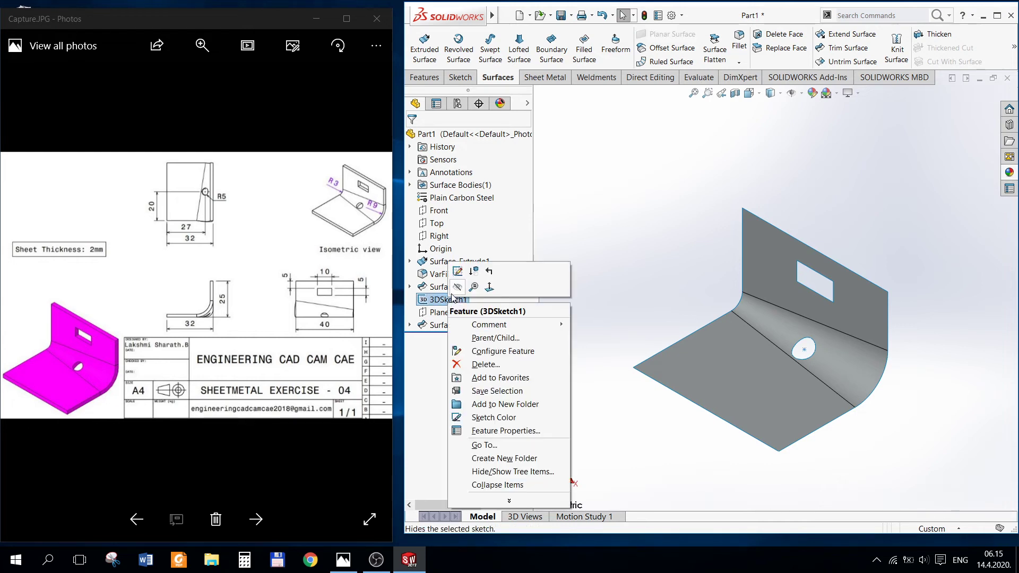
{"action": "left_click", "coordinate": [457, 289]}
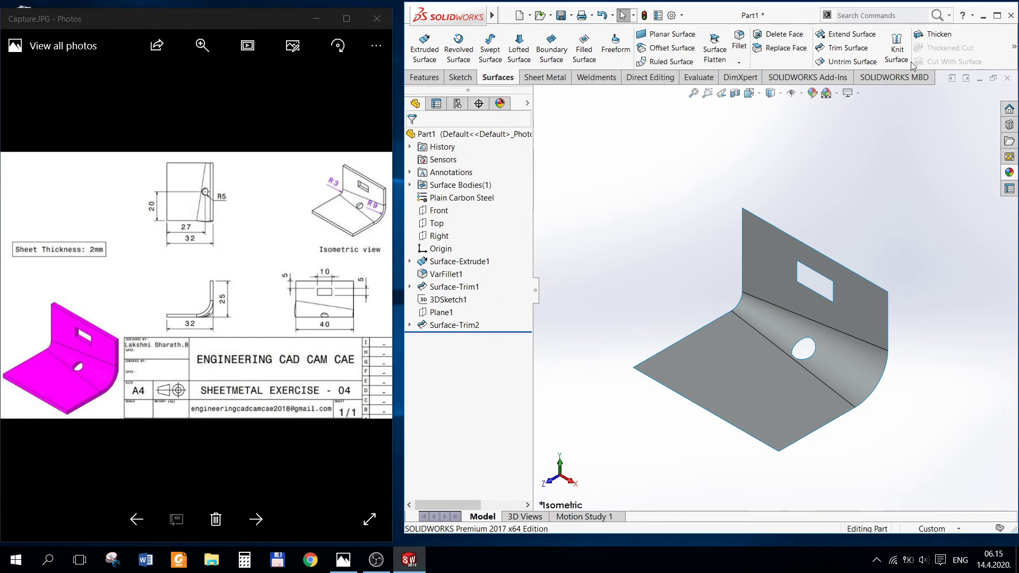
Thicken Surface-Trim2 on both sides with a 2 mm thickness.
{"action": "left_click", "coordinate": [935, 34]}
{"action": "left_click", "coordinate": [743, 359]}
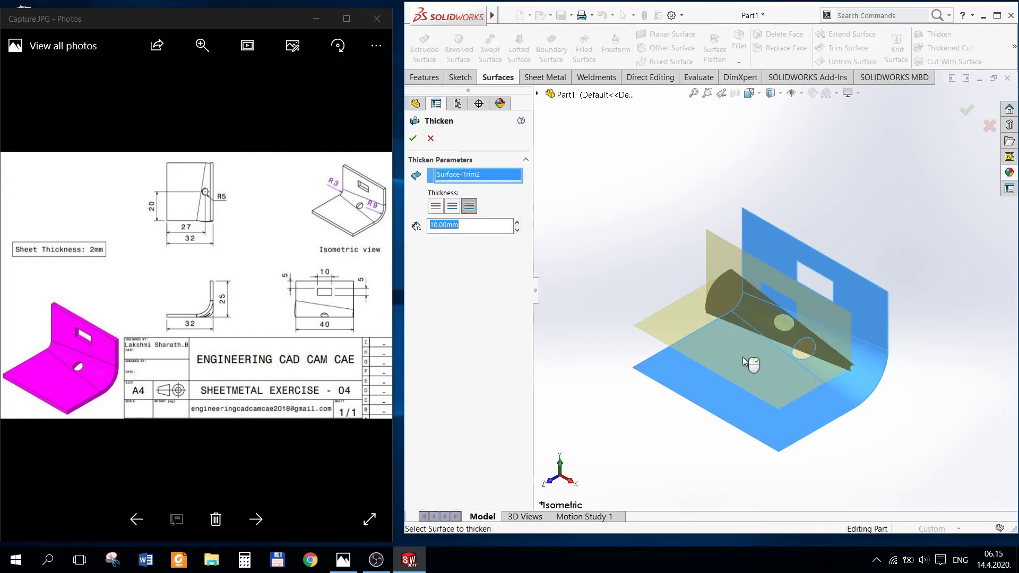
{"action": "left_click", "coordinate": [439, 212]}
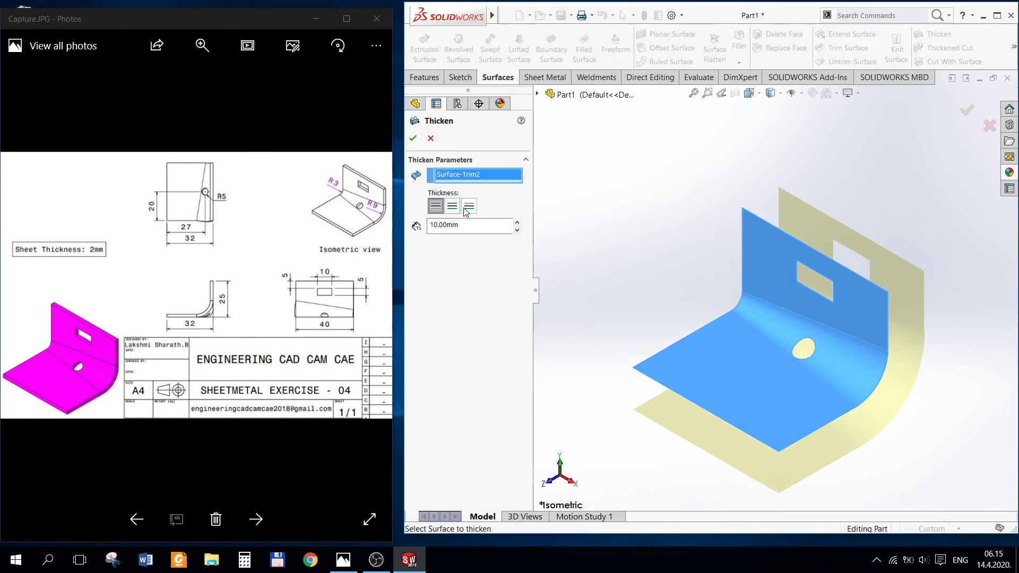
{"action": "left_click", "coordinate": [469, 208]}
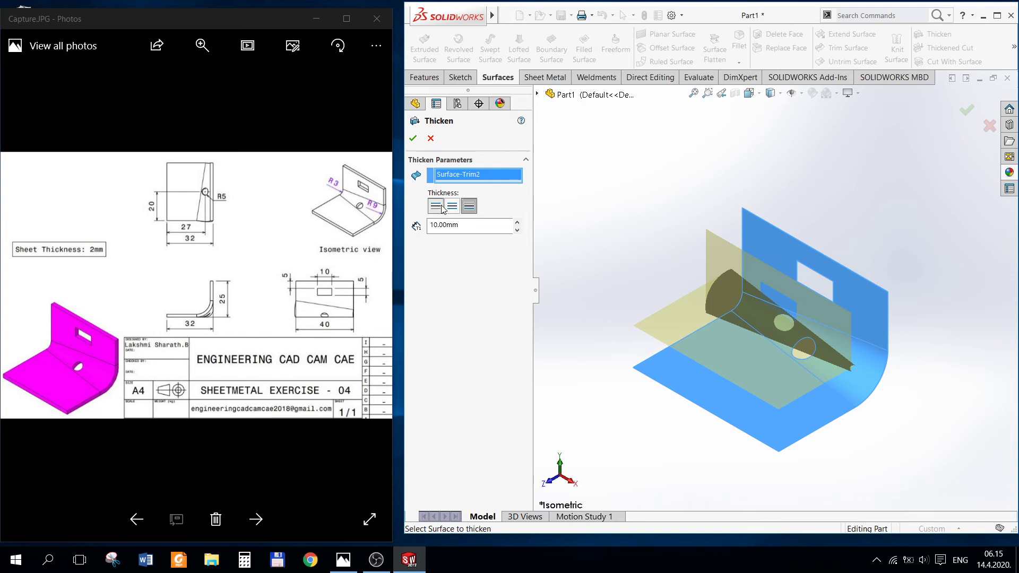
{"action": "left_click", "coordinate": [441, 208]}
{"action": "left_click", "coordinate": [459, 208]}
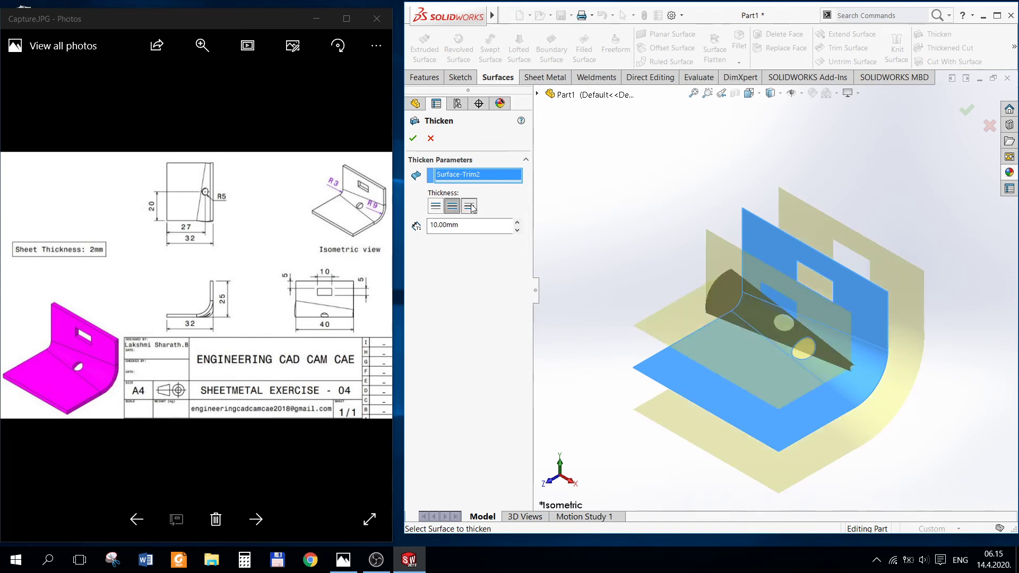
{"action": "left_click", "coordinate": [470, 207]}
{"action": "double_click", "coordinate": [464, 223]}
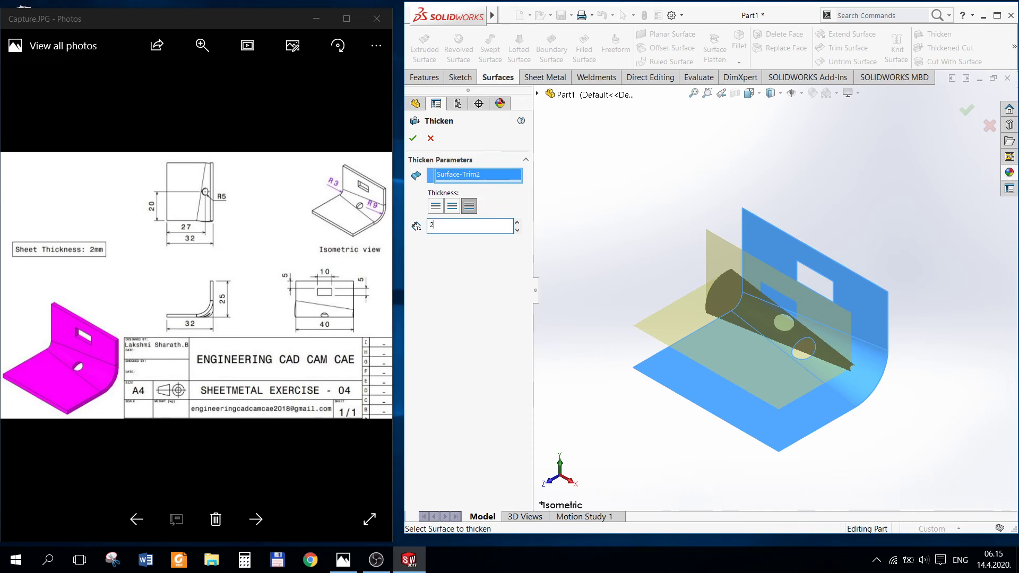
{"action": "key", "text": "Return"}
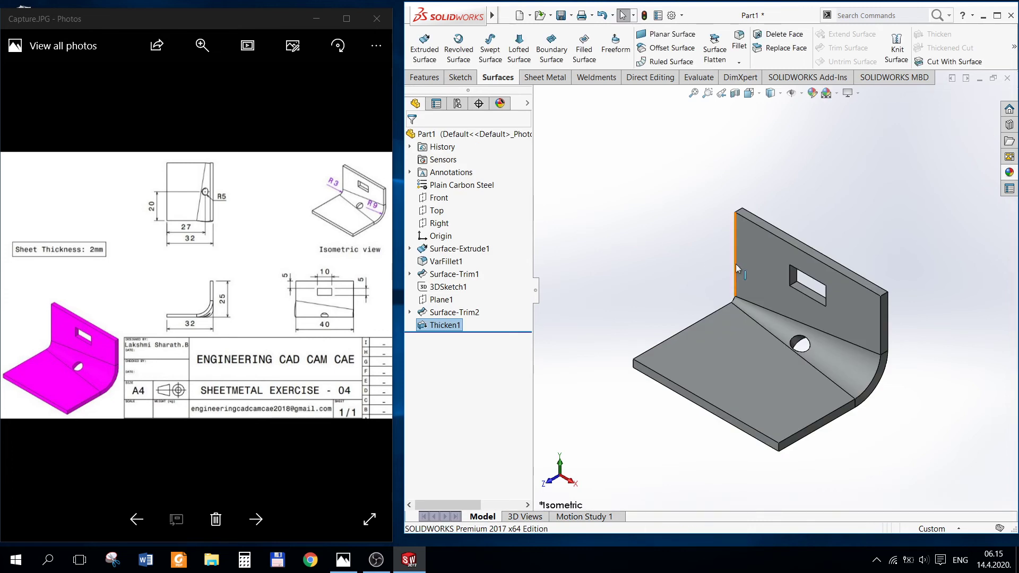
Give the whole Part1 bracket a plain magenta colour appearance.
{"action": "right_click", "coordinate": [457, 133]}
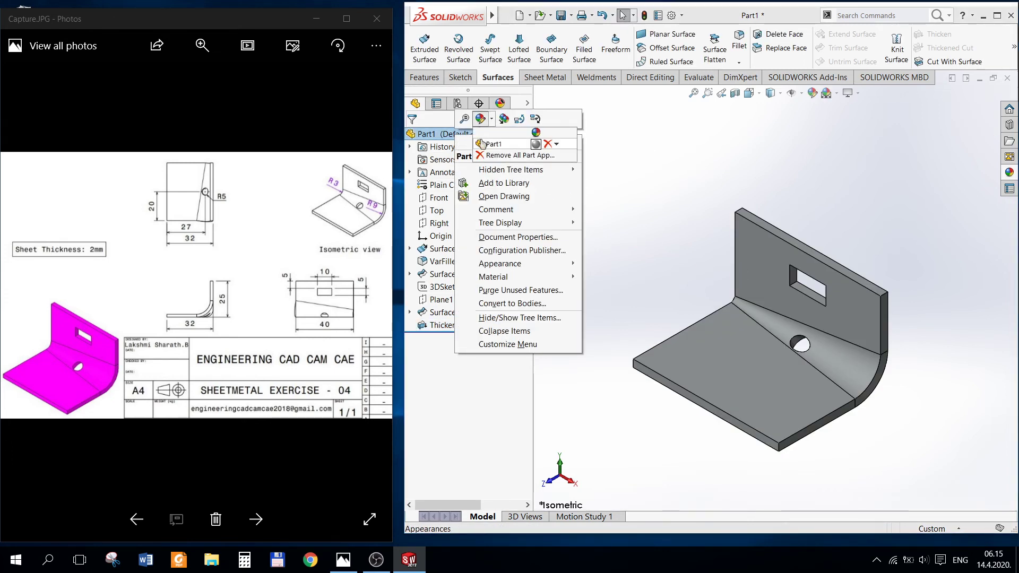
{"action": "left_click", "coordinate": [479, 120]}
{"action": "left_click", "coordinate": [759, 337]}
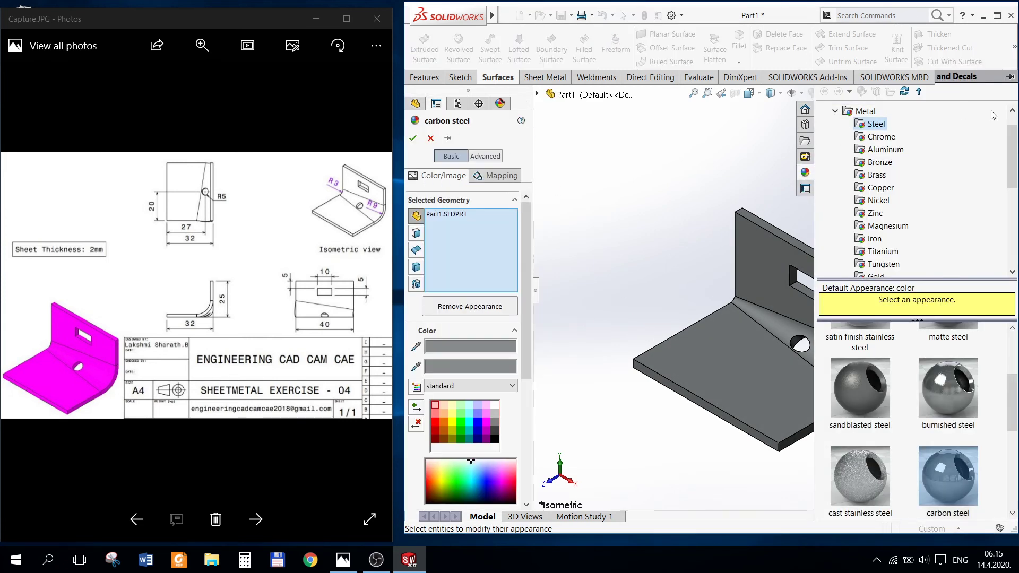
{"action": "left_click", "coordinate": [835, 111]}
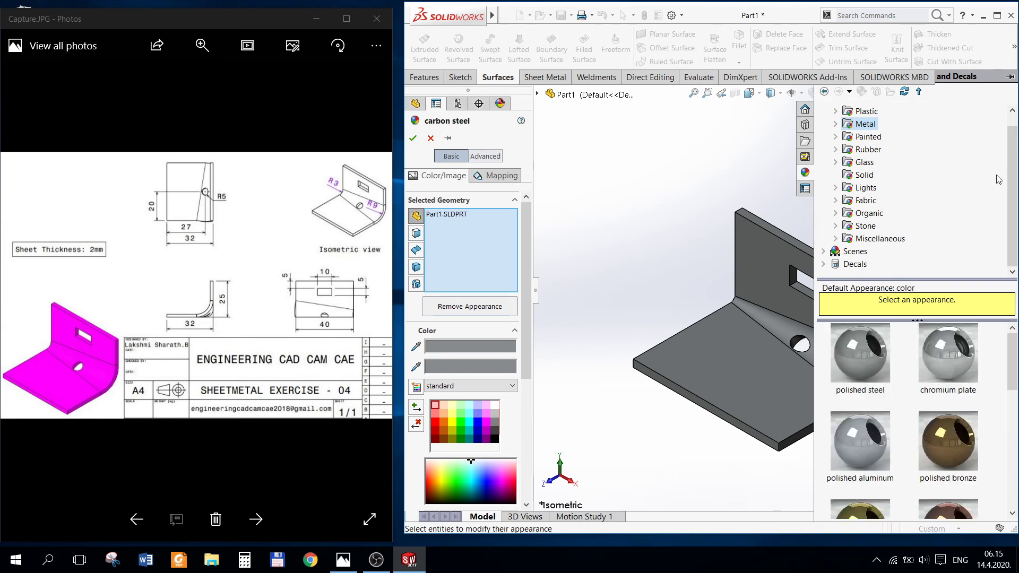
{"action": "scroll", "coordinate": [1013, 189], "scroll_direction": "up", "scroll_amount": 1}
{"action": "left_click", "coordinate": [881, 116]}
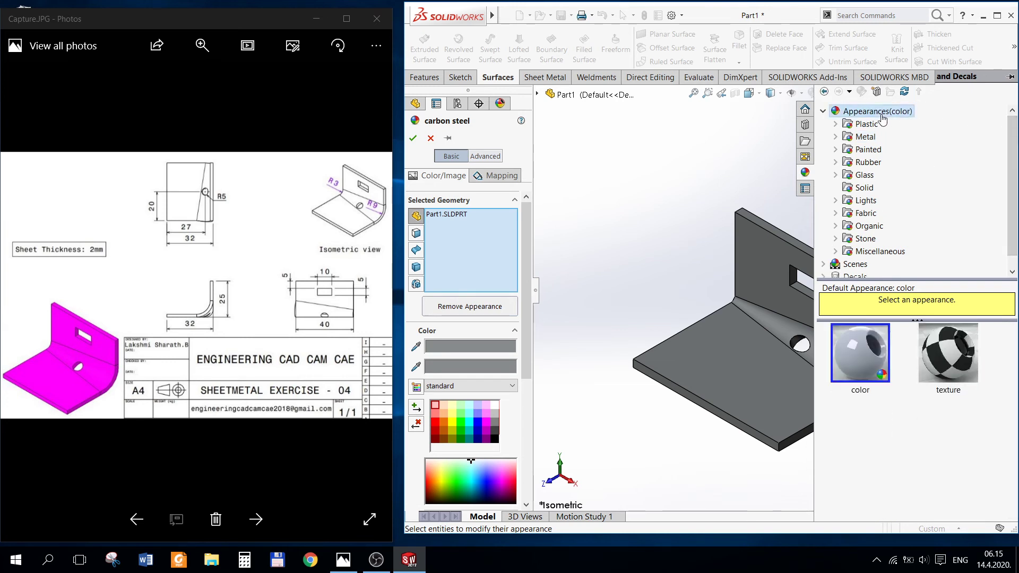
{"action": "left_click", "coordinate": [851, 352]}
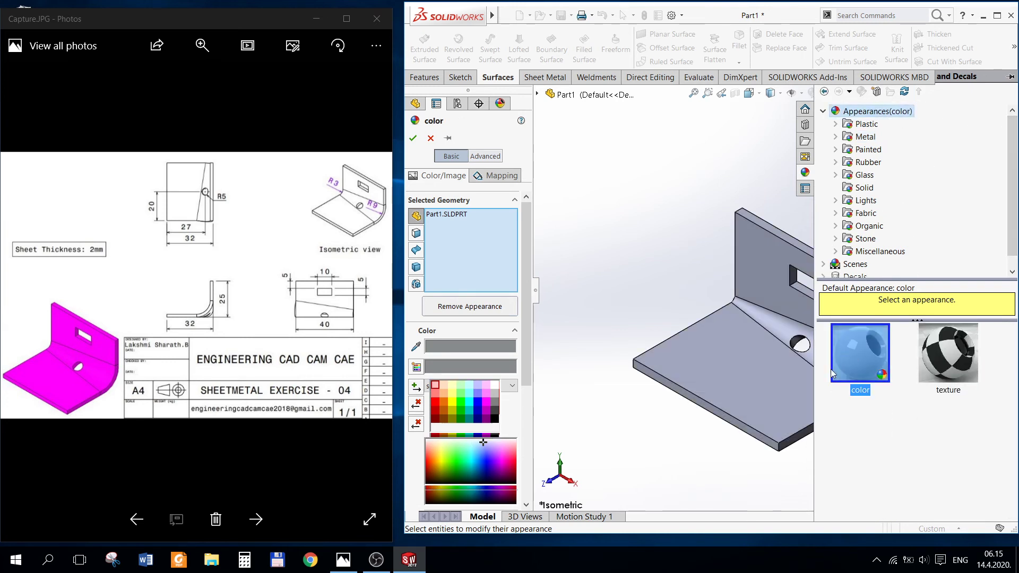
{"action": "left_click", "coordinate": [486, 394]}
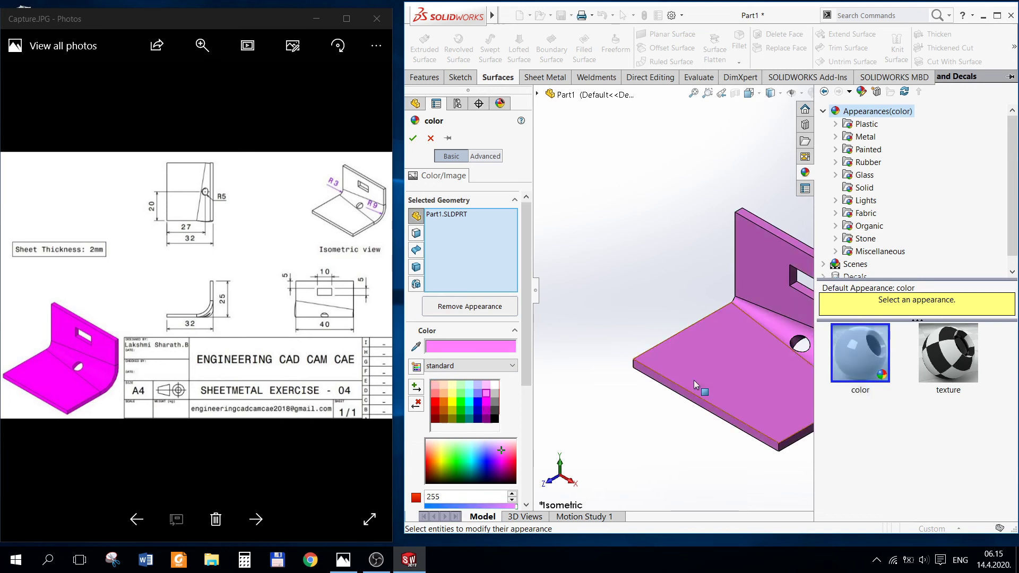
{"action": "left_click", "coordinate": [414, 138]}
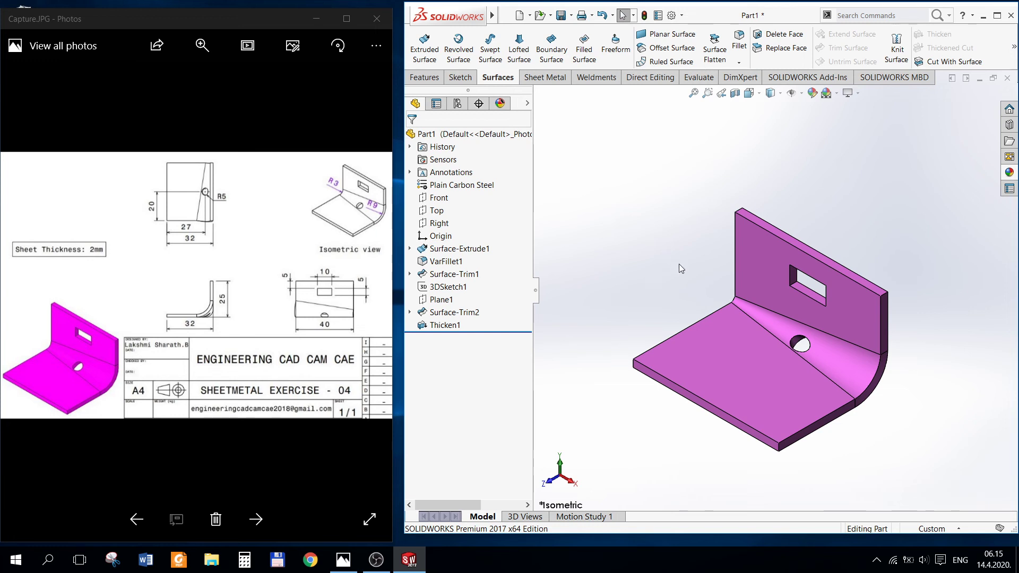
{"action": "mouse_move", "coordinate": [679, 263]}
{"action": "middle_mouse_down"}
{"action": "mouse_move", "coordinate": [701, 233]}
{"action": "mouse_move", "coordinate": [764, 292]}
{"action": "mouse_move", "coordinate": [695, 249]}
{"action": "mouse_move", "coordinate": [591, 232]}
{"action": "mouse_move", "coordinate": [580, 154]}
{"action": "mouse_move", "coordinate": [723, 246]}
{"action": "mouse_move", "coordinate": [769, 254]}
{"action": "mouse_move", "coordinate": [800, 275]}
{"action": "mouse_move", "coordinate": [737, 223]}
{"action": "mouse_move", "coordinate": [730, 273]}
{"action": "mouse_move", "coordinate": [725, 257]}
{"action": "middle_mouse_up"}
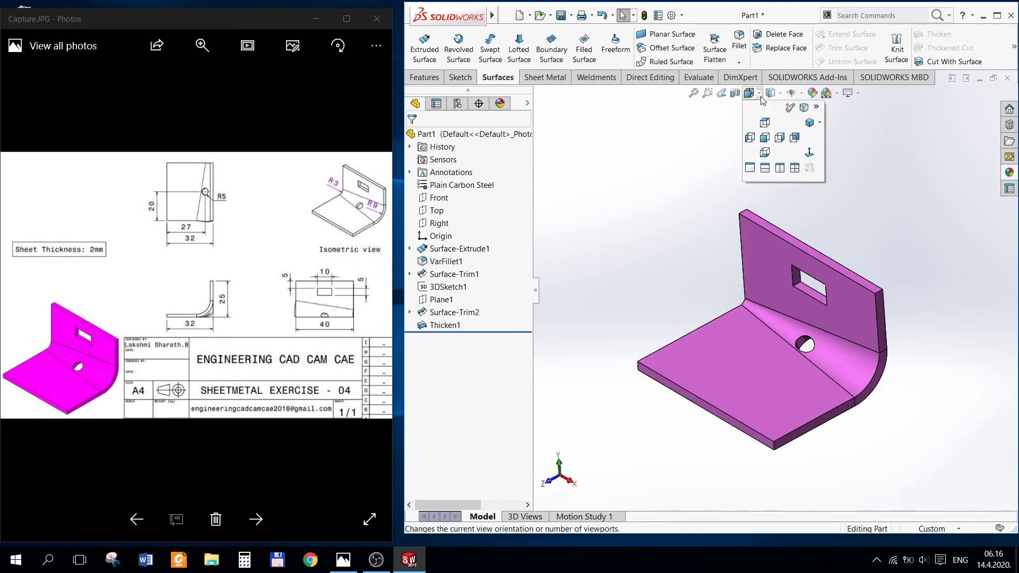
{"action": "mouse_move", "coordinate": [750, 93]}
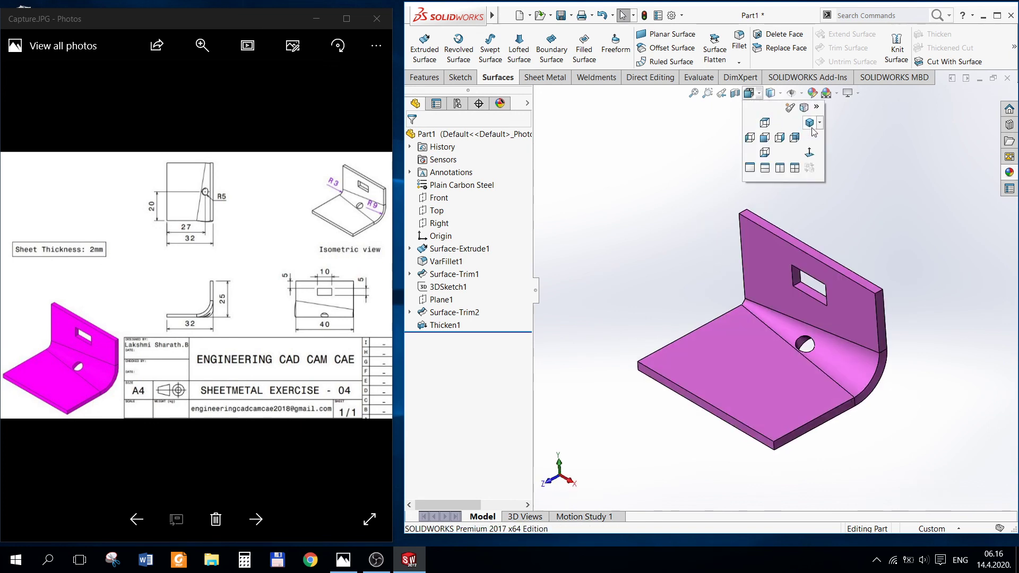
{"action": "left_click", "coordinate": [819, 123]}
{"action": "left_click", "coordinate": [848, 169]}
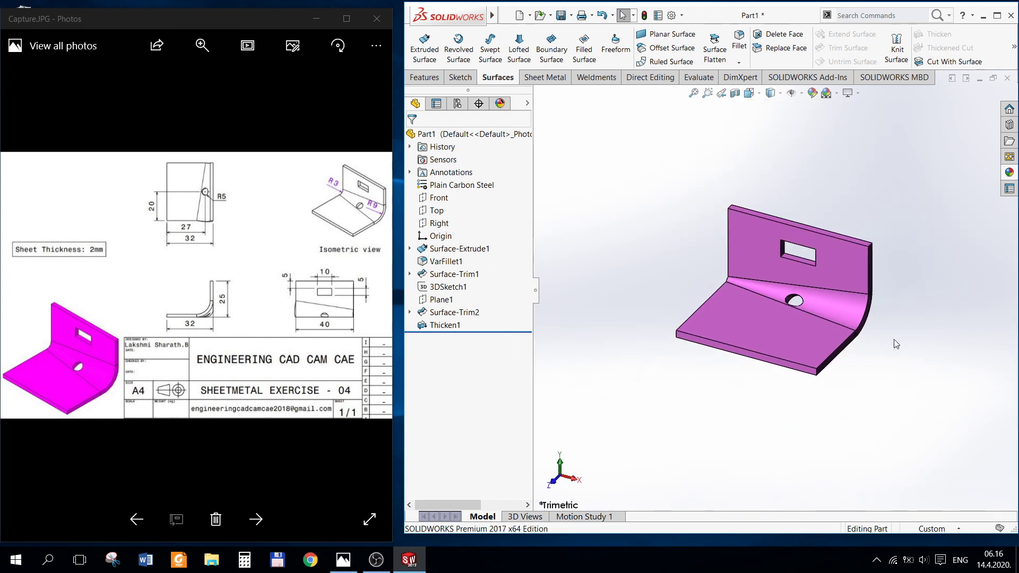
{"action": "mouse_move", "coordinate": [915, 380]}
{"action": "middle_mouse_down"}
{"action": "mouse_move", "coordinate": [890, 385]}
{"action": "mouse_move", "coordinate": [904, 373]}
{"action": "middle_mouse_up"}
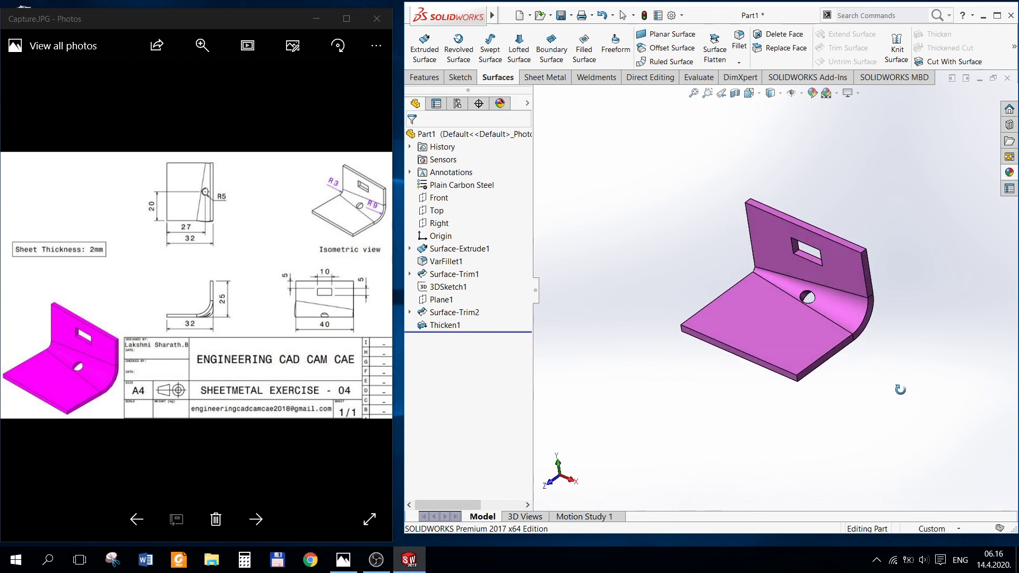